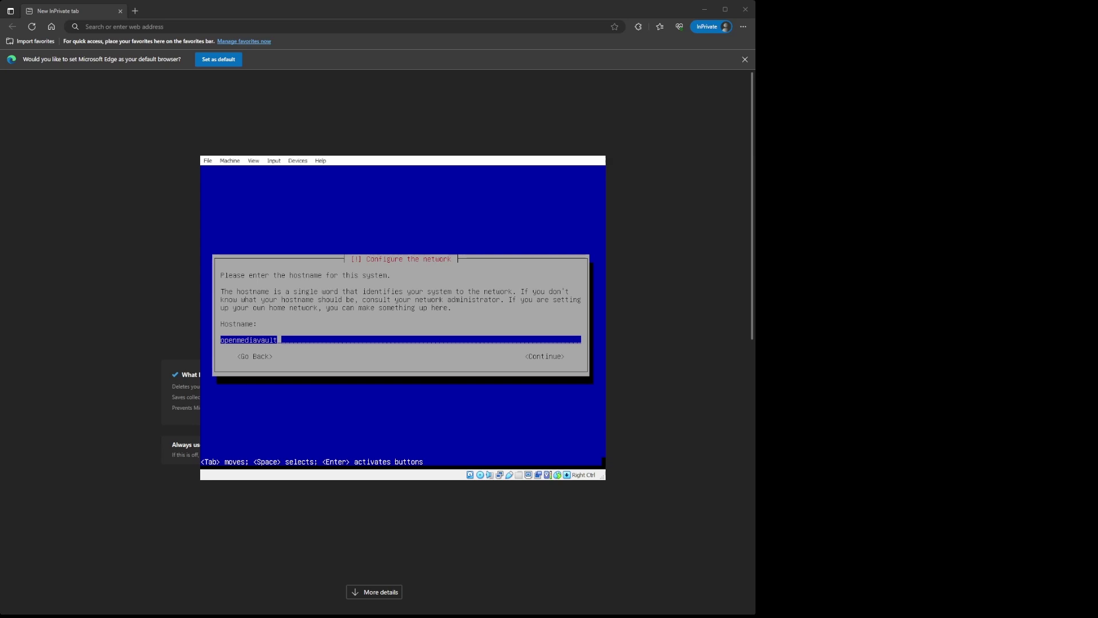
Step: Keep the openmediavault hostname, set and confirm the root password, and choose the Central time zone
{"action": "key", "text": "Return"}
{"action": "key", "text": "Return"}
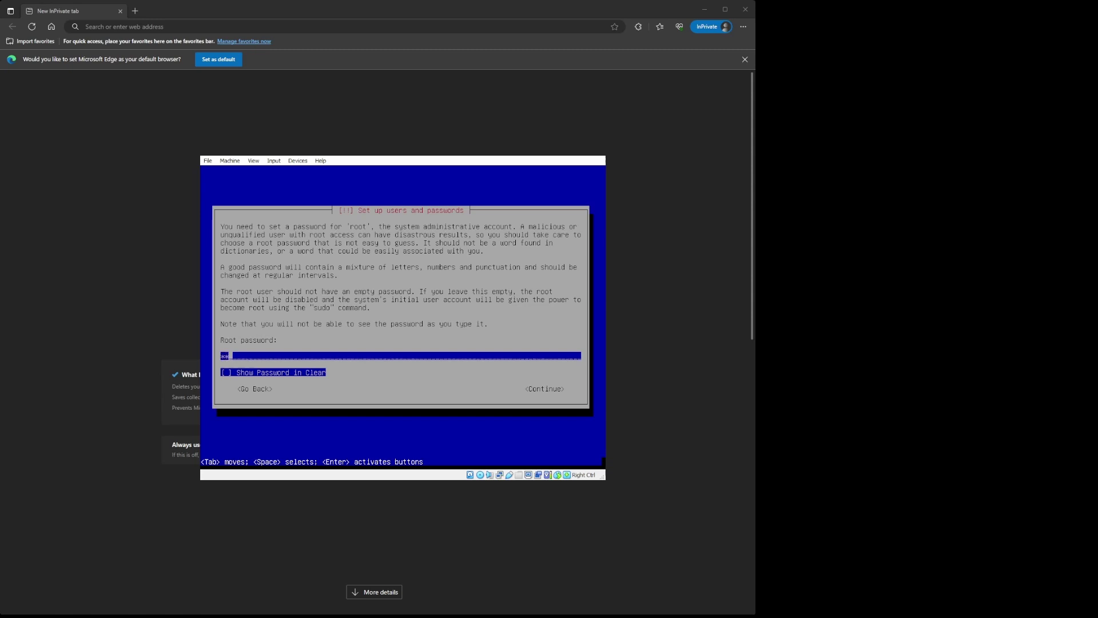
{"action": "type", "text": "**"}
{"action": "key", "text": "BackSpace"}
{"action": "key", "text": "BackSpace"}
{"action": "type", "text": "********"}
{"action": "key", "text": "Return"}
{"action": "type", "text": "******"}
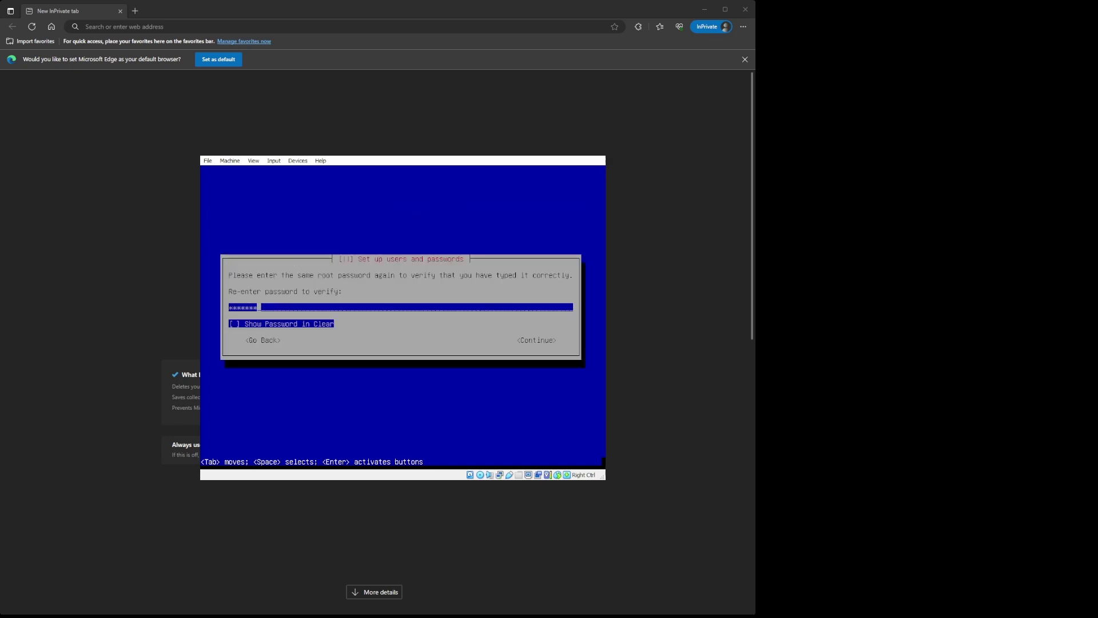
{"action": "type", "text": "**"}
{"action": "key", "text": "Return"}
{"action": "key", "text": "Down"}
{"action": "key", "text": "Return"}
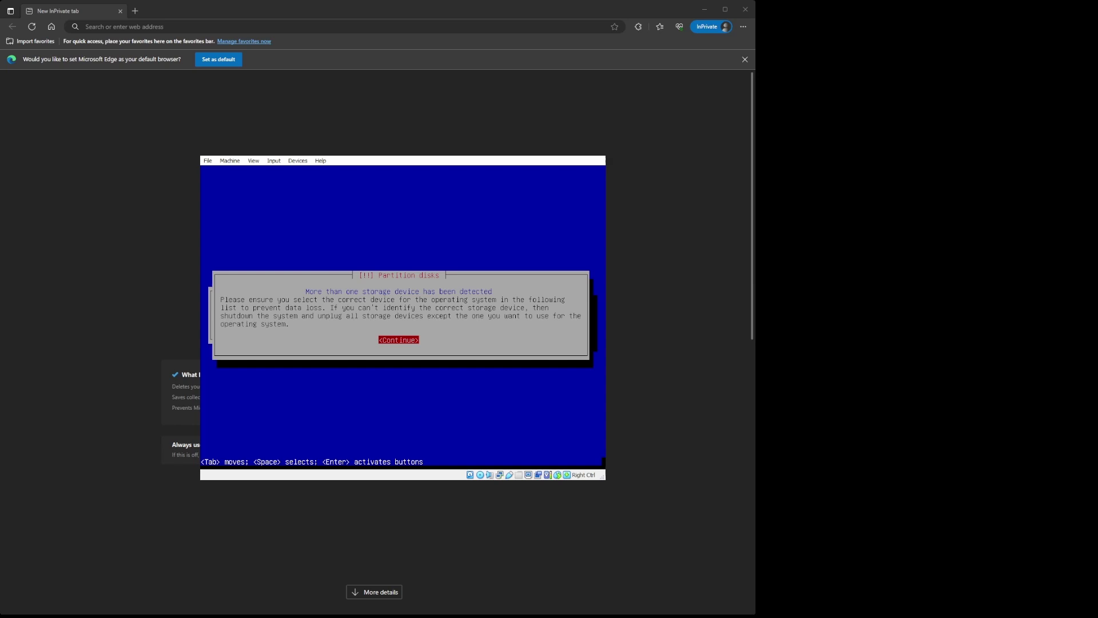
Step: Acknowledge the multiple-disks warning and install onto the first disk, sda
{"action": "key", "text": "Return"}
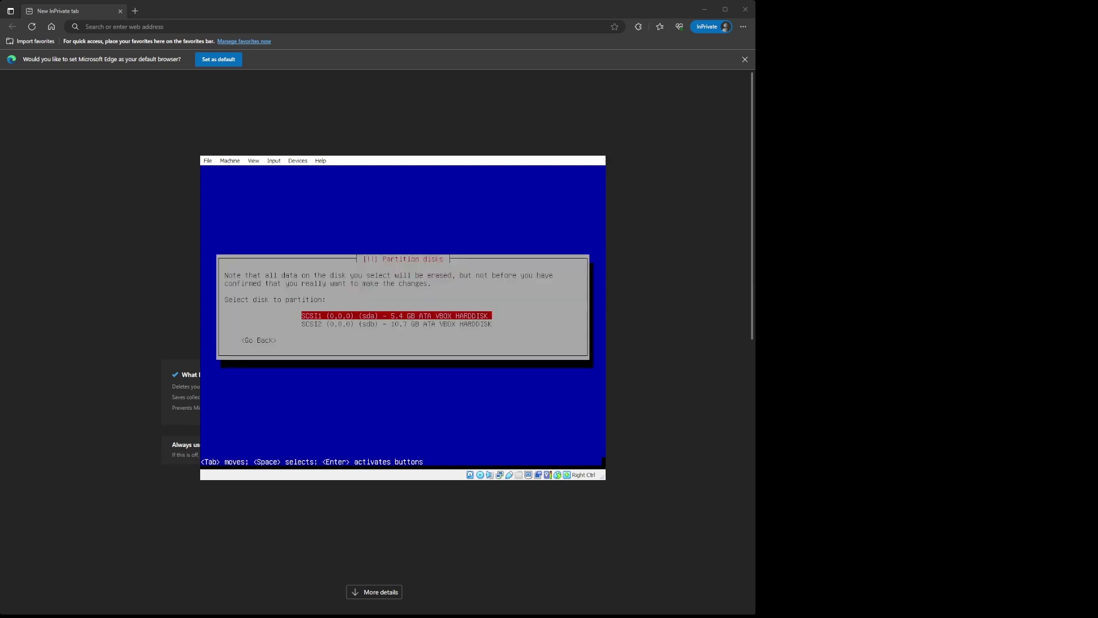
{"action": "key", "text": "Down"}
{"action": "key", "text": "Up"}
{"action": "key", "text": "Return"}
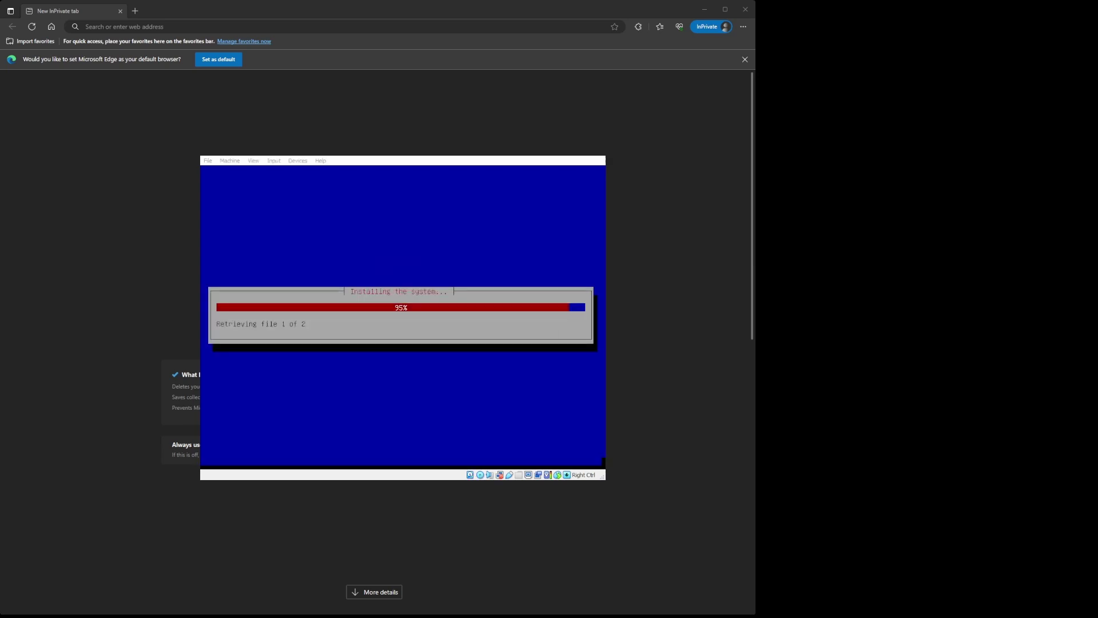
Step: Use the United States deb.debian.org mirror with no proxy, then finish and reboot
{"action": "key", "text": "Return"}
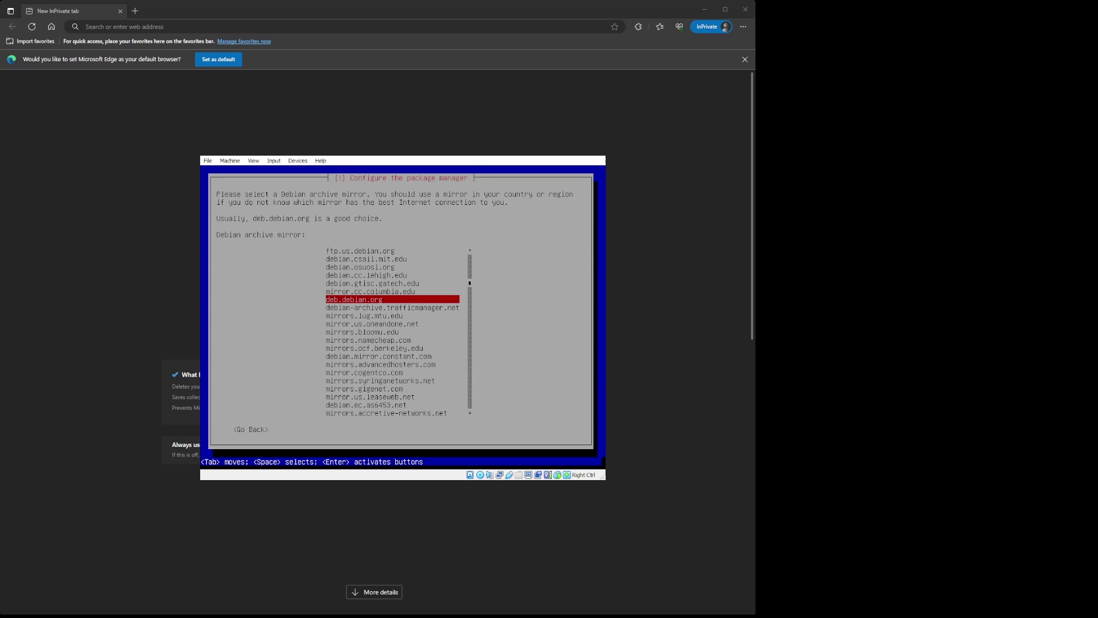
{"action": "key", "text": "Return"}
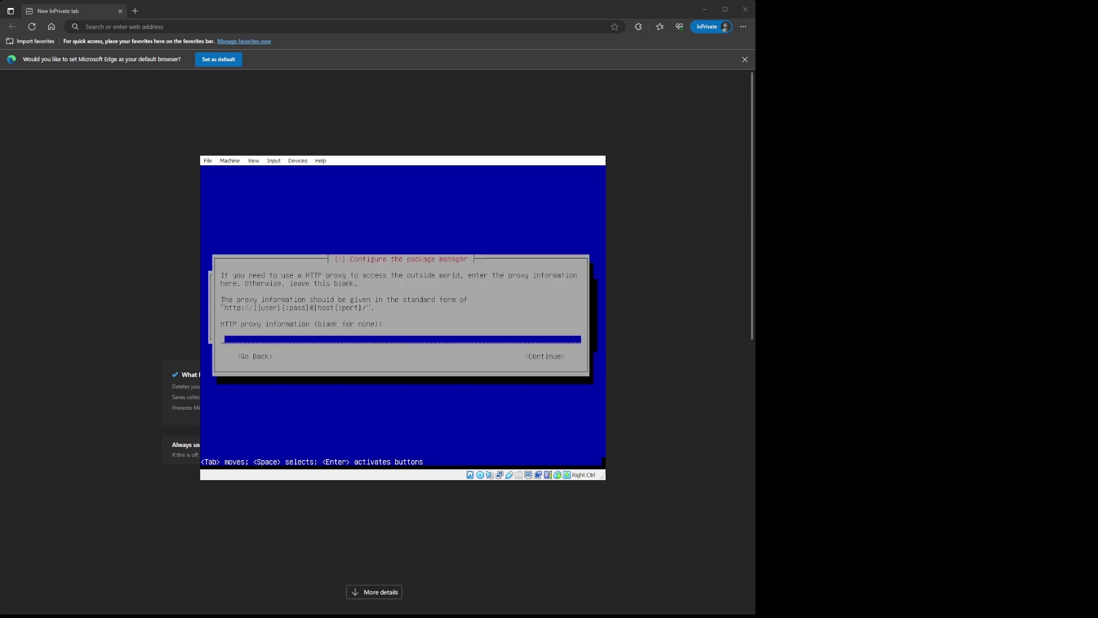
{"action": "key", "text": "Return"}
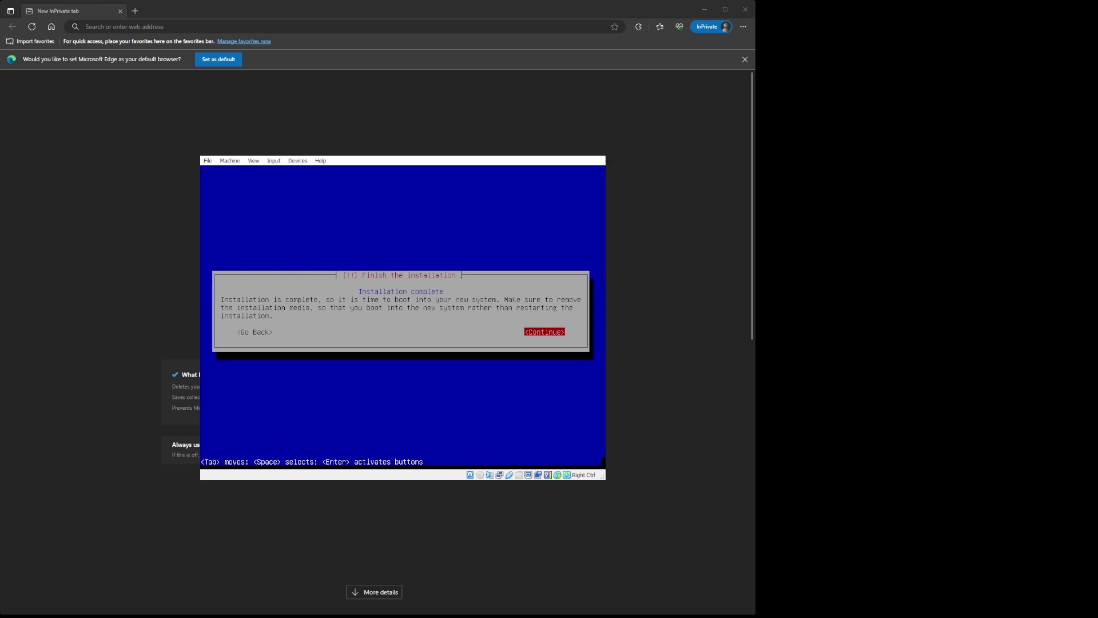
{"action": "key", "text": "Return"}
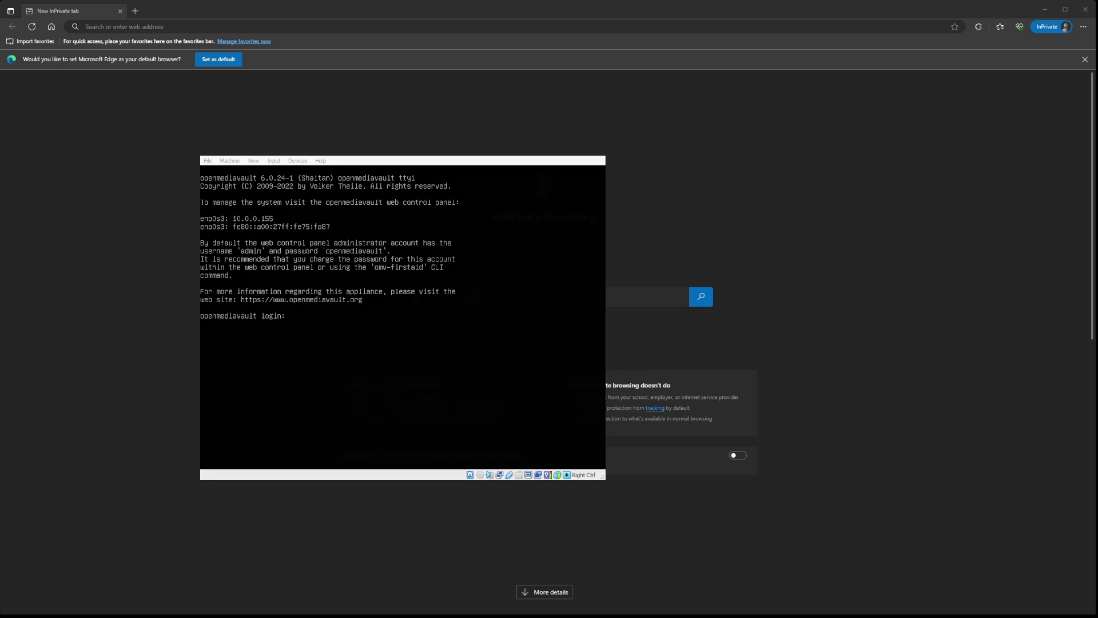
Step: Sign in to the openmediavault web interface as admin
{"action": "type", "text": "ad"}
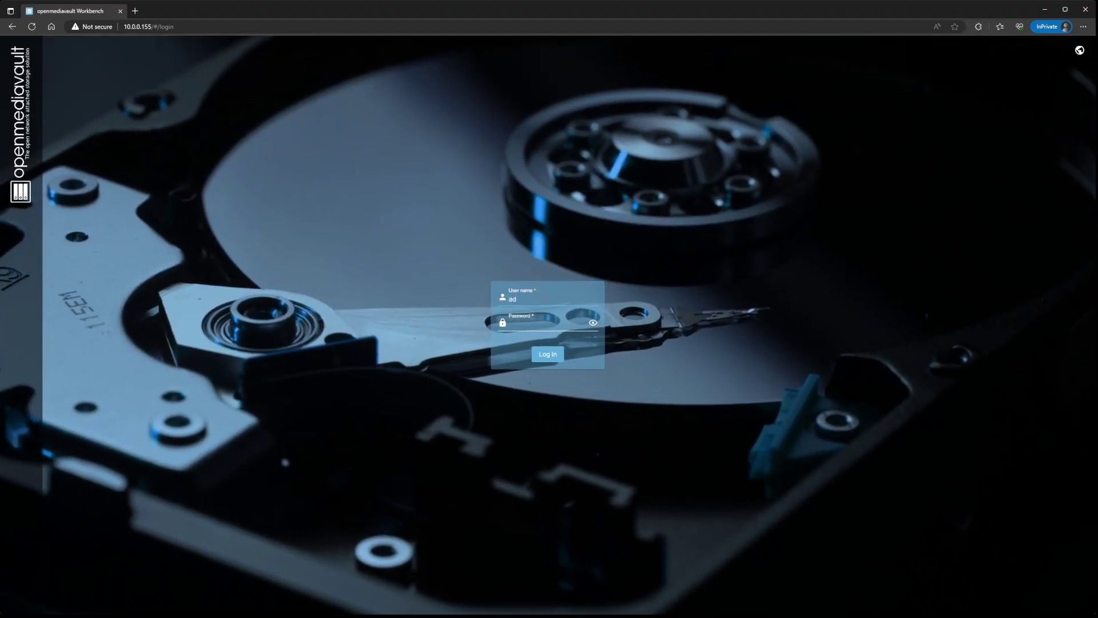
{"action": "type", "text": "min"}
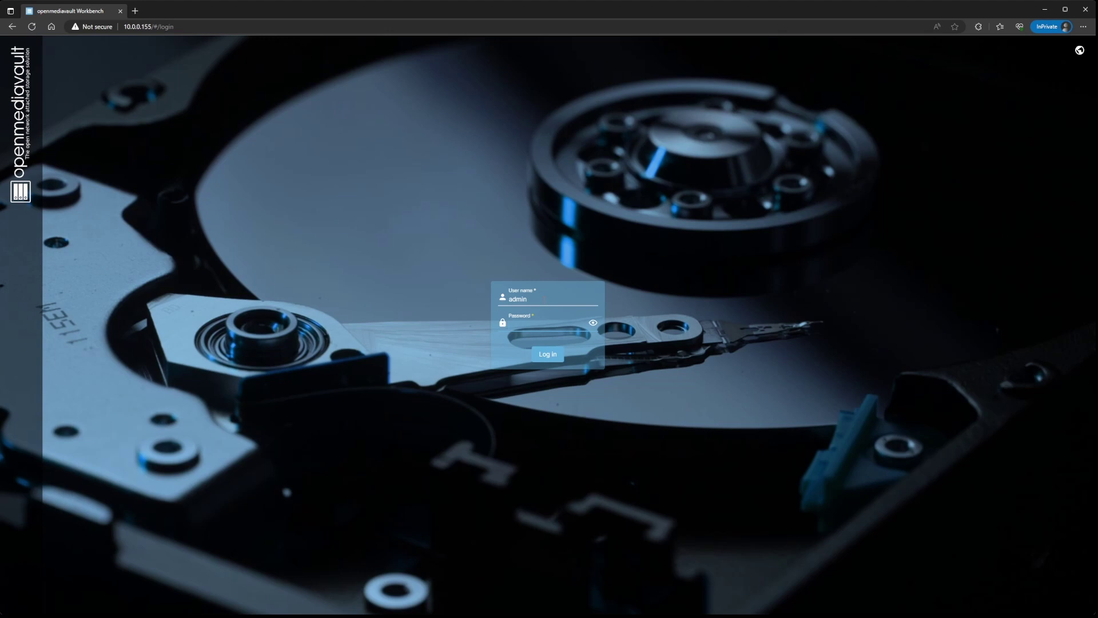
{"action": "key", "text": "Tab"}
{"action": "type", "text": "*********"}
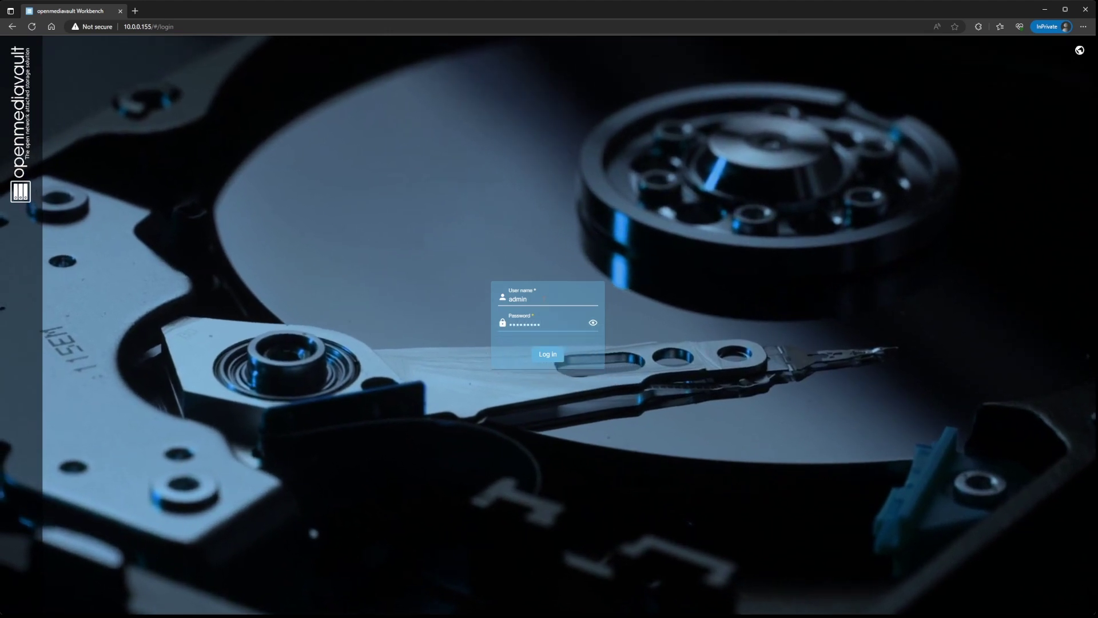
{"action": "key", "text": "Return"}
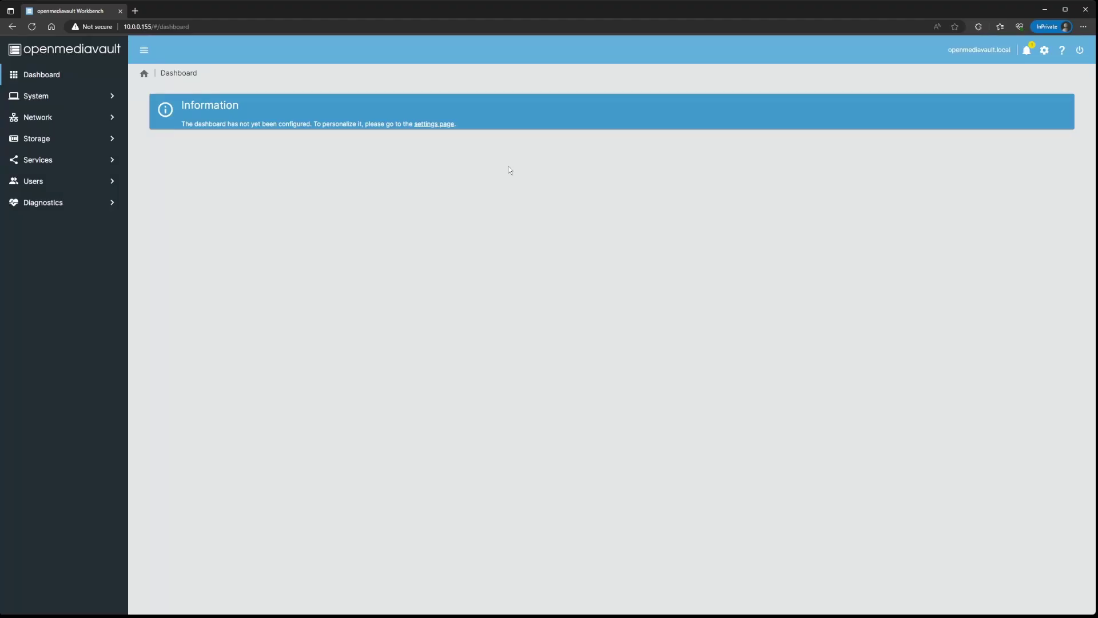
Step: Enable all dashboard widgets in the dashboard settings and save
{"action": "left_click", "coordinate": [431, 125]}
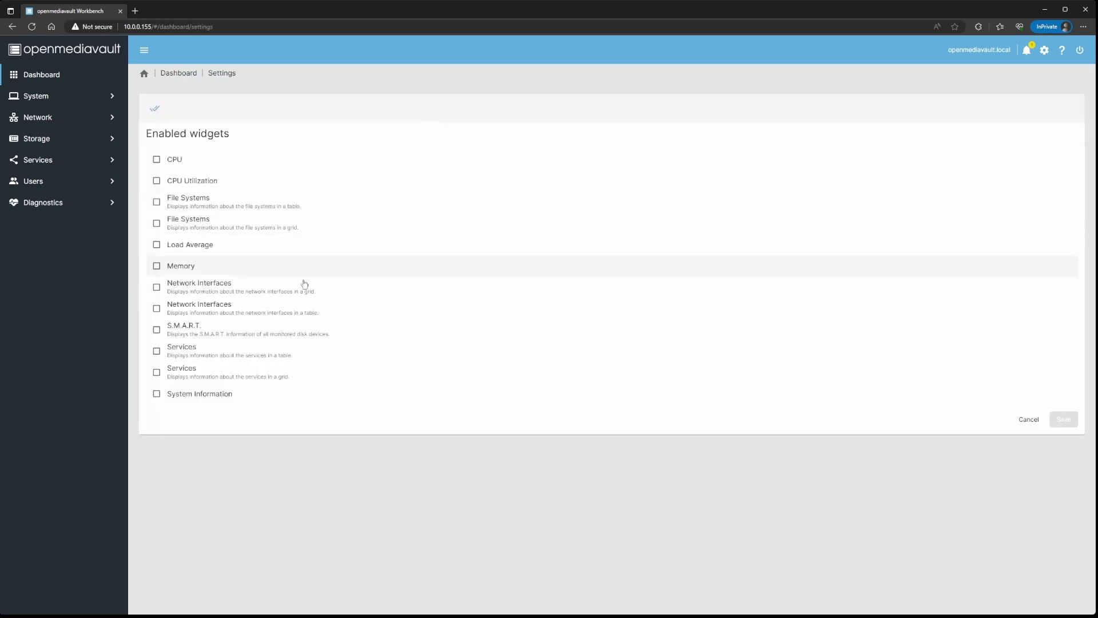
{"action": "left_click", "coordinate": [155, 109]}
{"action": "left_click", "coordinate": [1064, 421]}
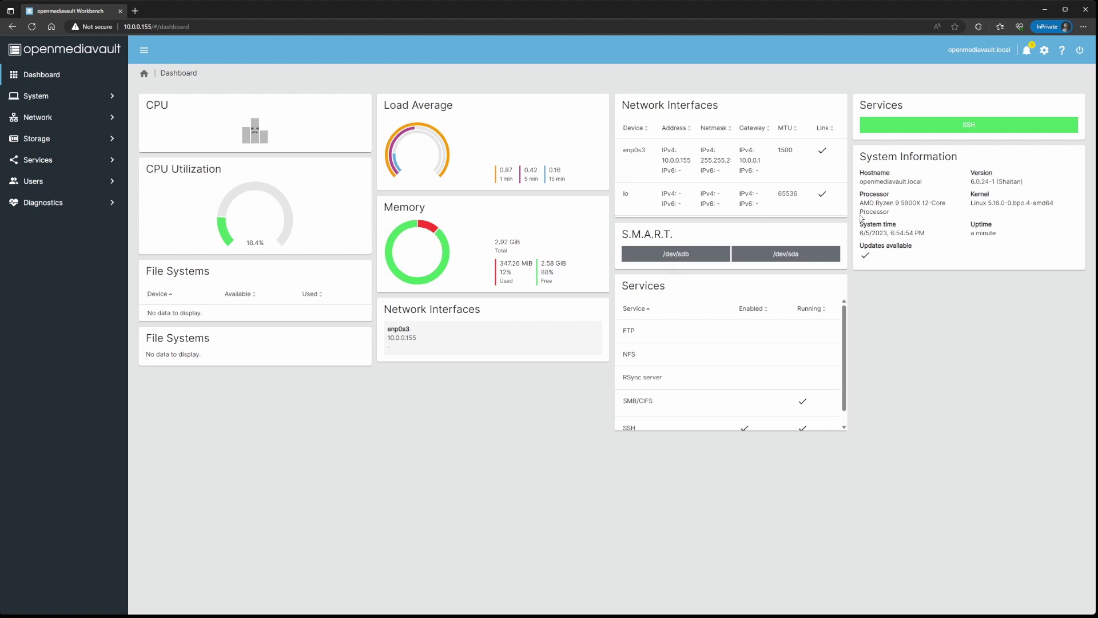
Step: View the available updates, then check the Version in System Information
{"action": "left_click", "coordinate": [867, 260]}
{"action": "left_click", "coordinate": [46, 77]}
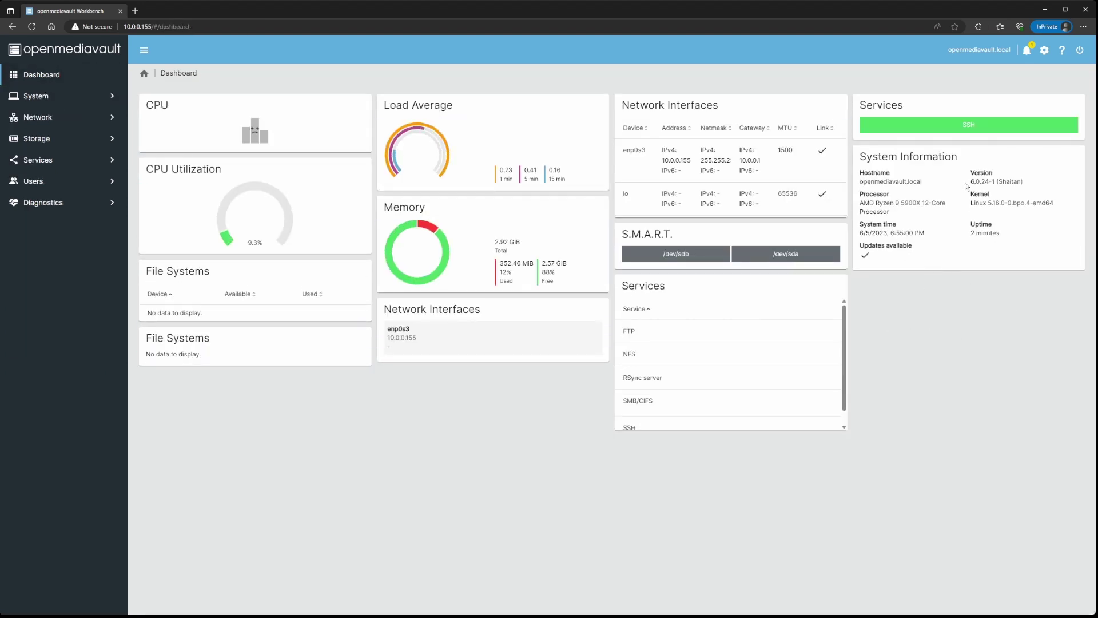
{"action": "left_click_drag", "start_coordinate": [966, 186], "coordinate": [1011, 183]}
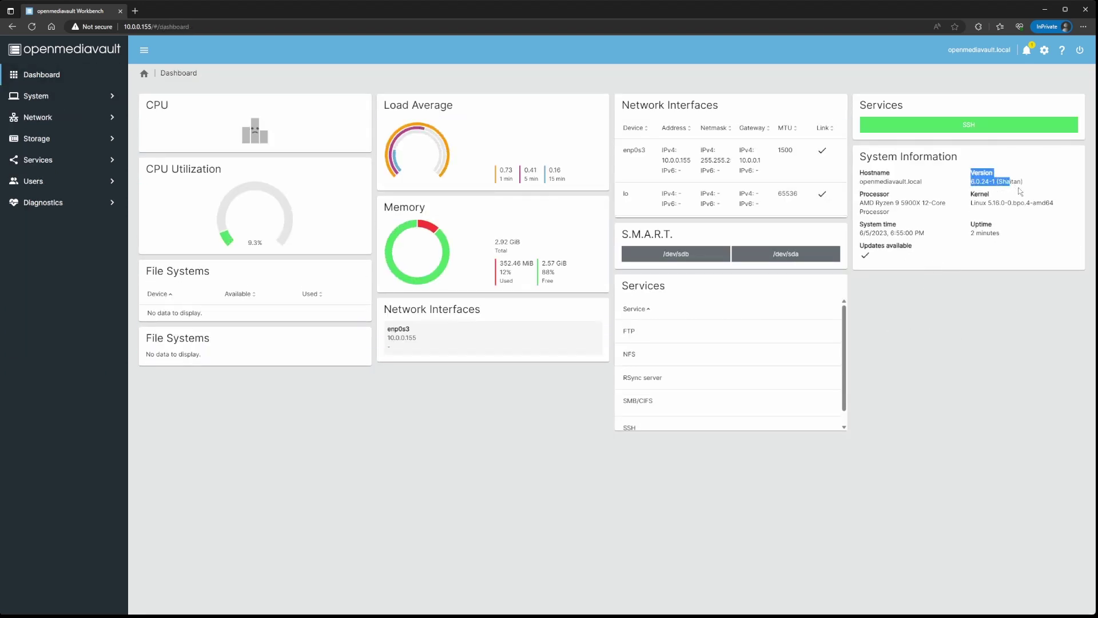
{"action": "left_click", "coordinate": [1005, 318]}
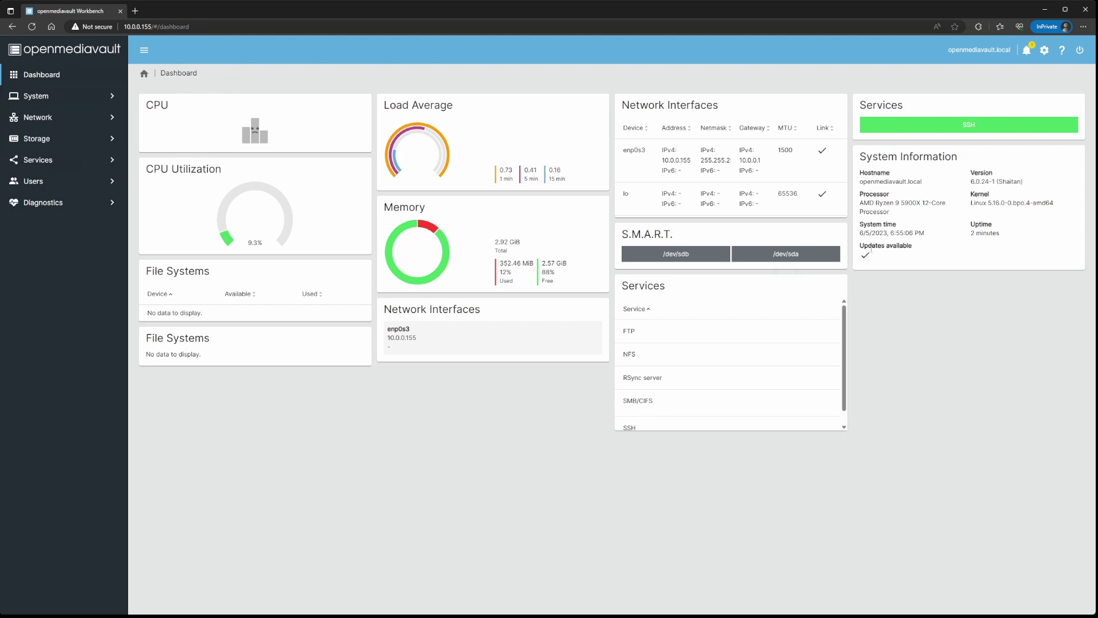
Step: Upgrade all available packages from Update Management, then reload to the dashboard
{"action": "left_click", "coordinate": [865, 255]}
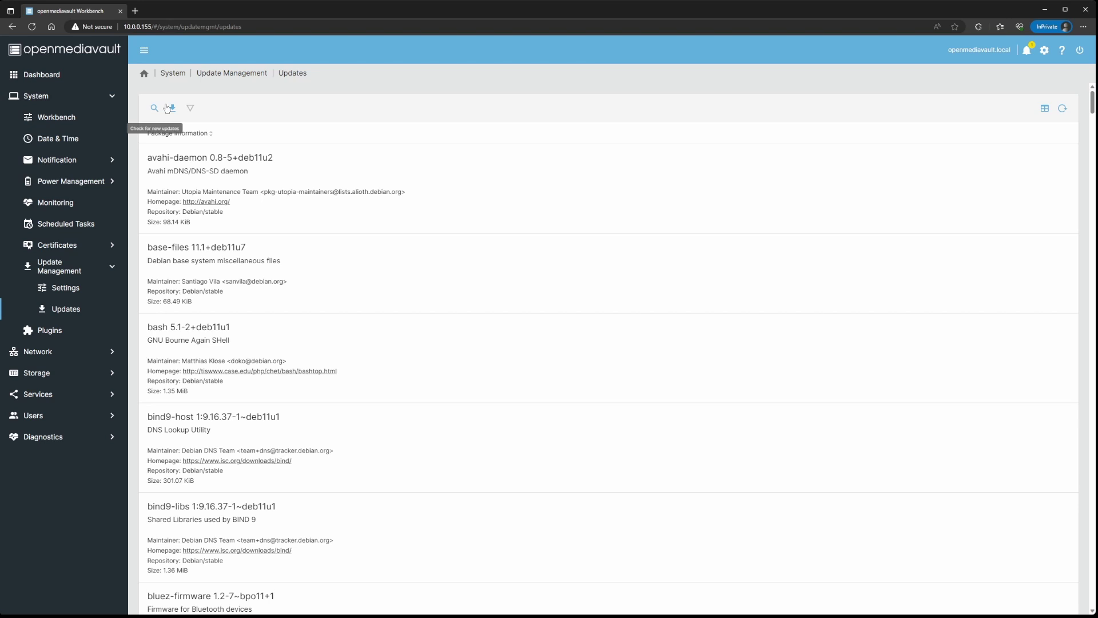
{"action": "left_click", "coordinate": [173, 108]}
{"action": "left_click", "coordinate": [309, 345]}
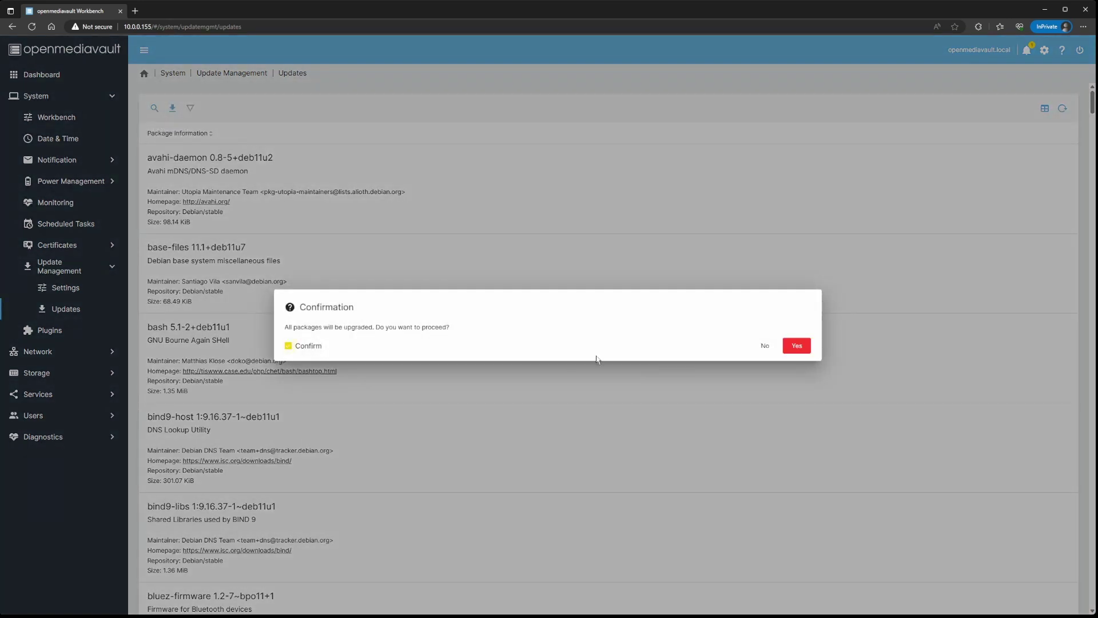
{"action": "left_click", "coordinate": [797, 345]}
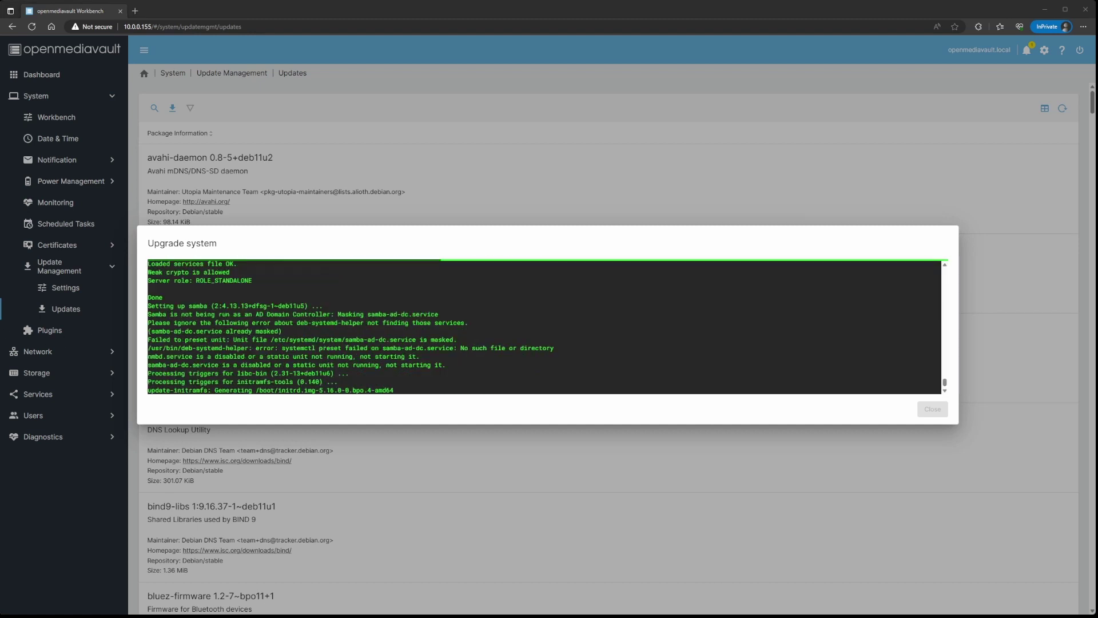
{"action": "left_click", "coordinate": [931, 409]}
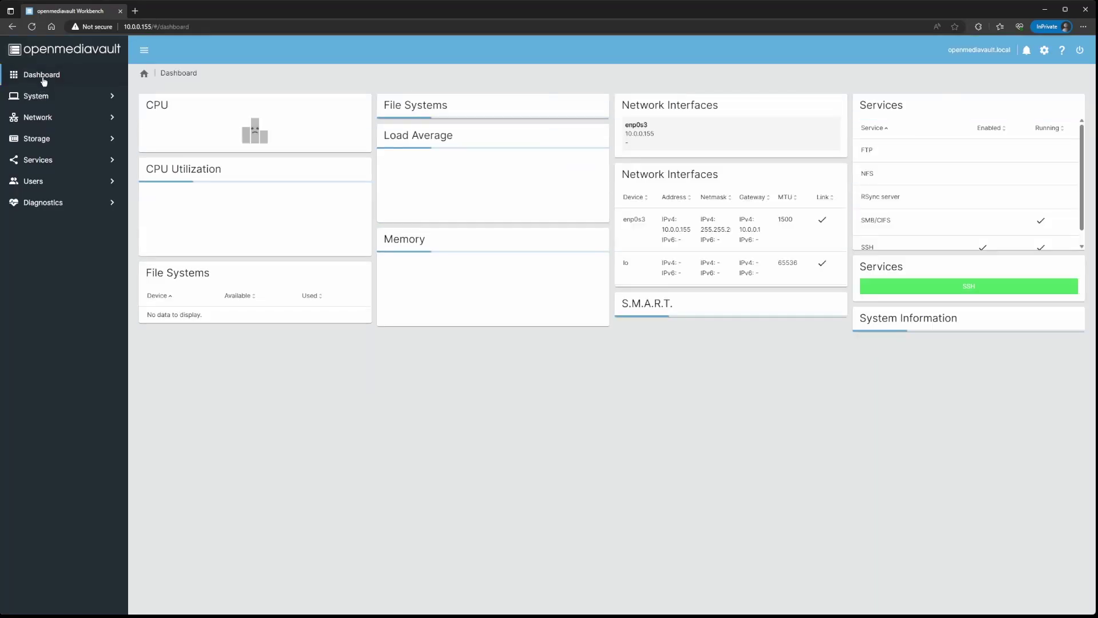
{"action": "left_click", "coordinate": [42, 79]}
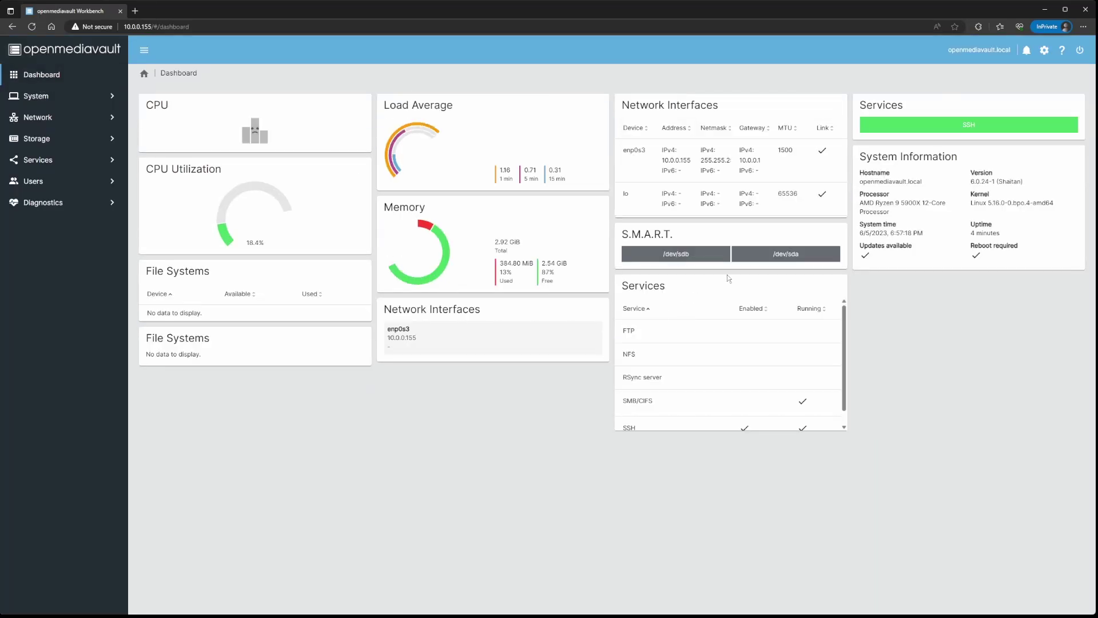
Step: Rerun the upgrade and highlight the four kept-back packages in the output
{"action": "left_click", "coordinate": [864, 255]}
{"action": "left_click", "coordinate": [172, 109]}
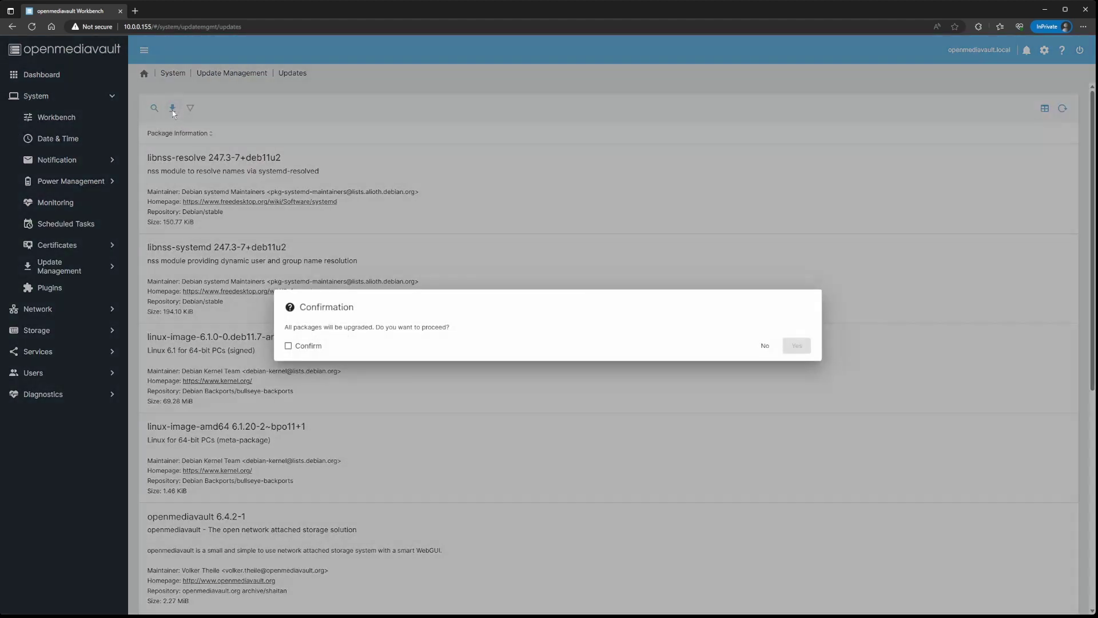
{"action": "left_click", "coordinate": [288, 345]}
{"action": "left_click", "coordinate": [791, 351]}
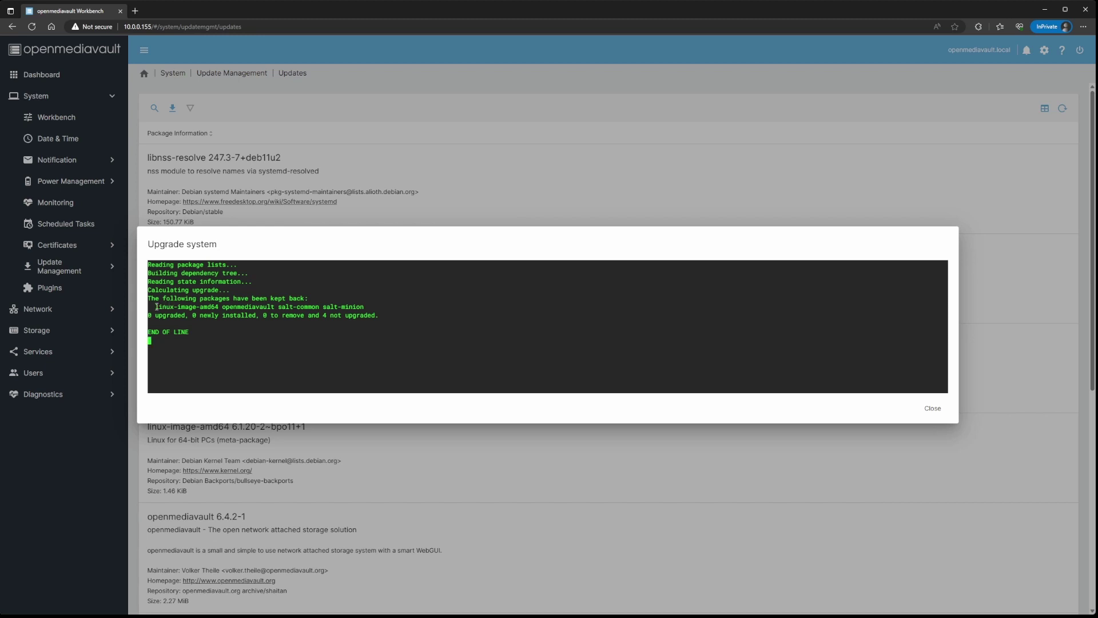
{"action": "mouse_move", "coordinate": [157, 306]}
{"action": "left_mouse_down"}
{"action": "mouse_move", "coordinate": [376, 315]}
{"action": "mouse_move", "coordinate": [320, 307]}
{"action": "left_mouse_up"}
{"action": "left_click", "coordinate": [933, 408]}
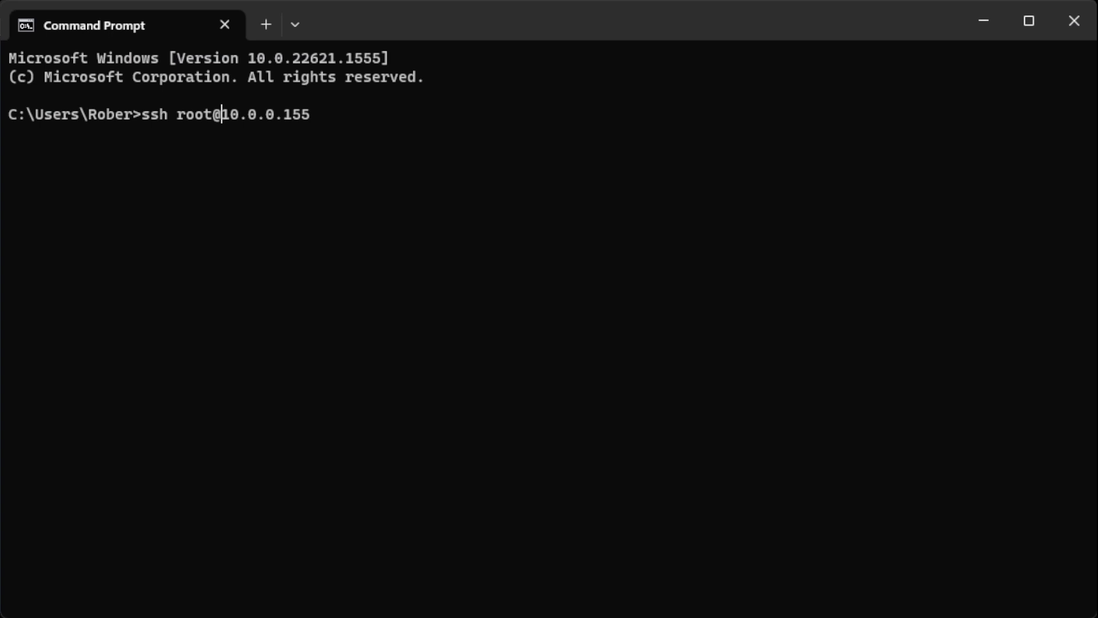
{"action": "key", "text": "Return"}
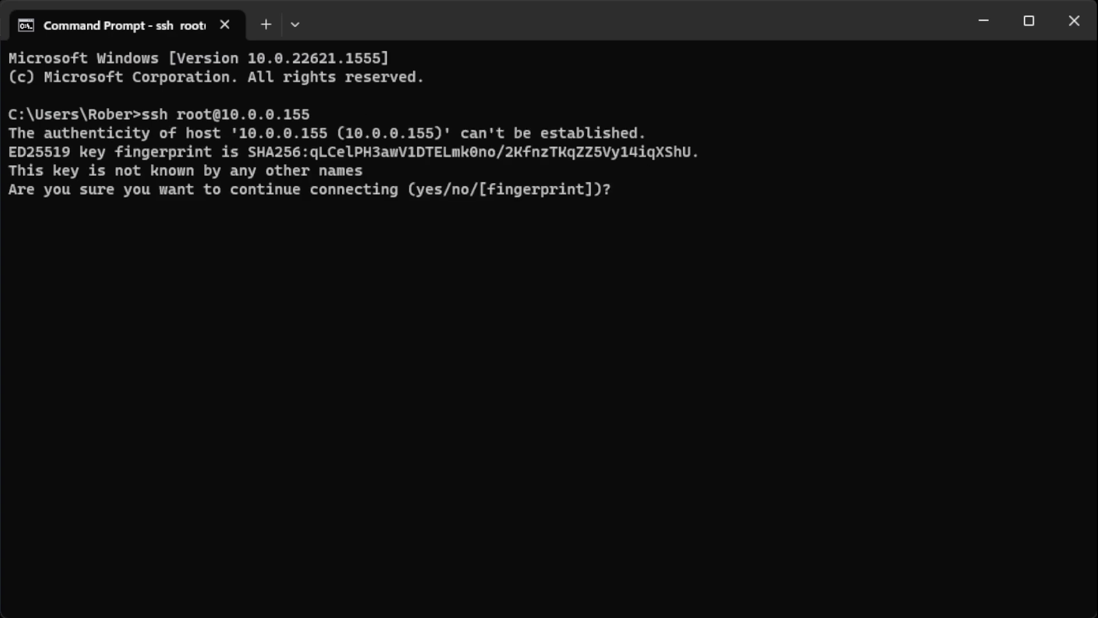
{"action": "type", "text": "yes"}
{"action": "key", "text": "Return"}
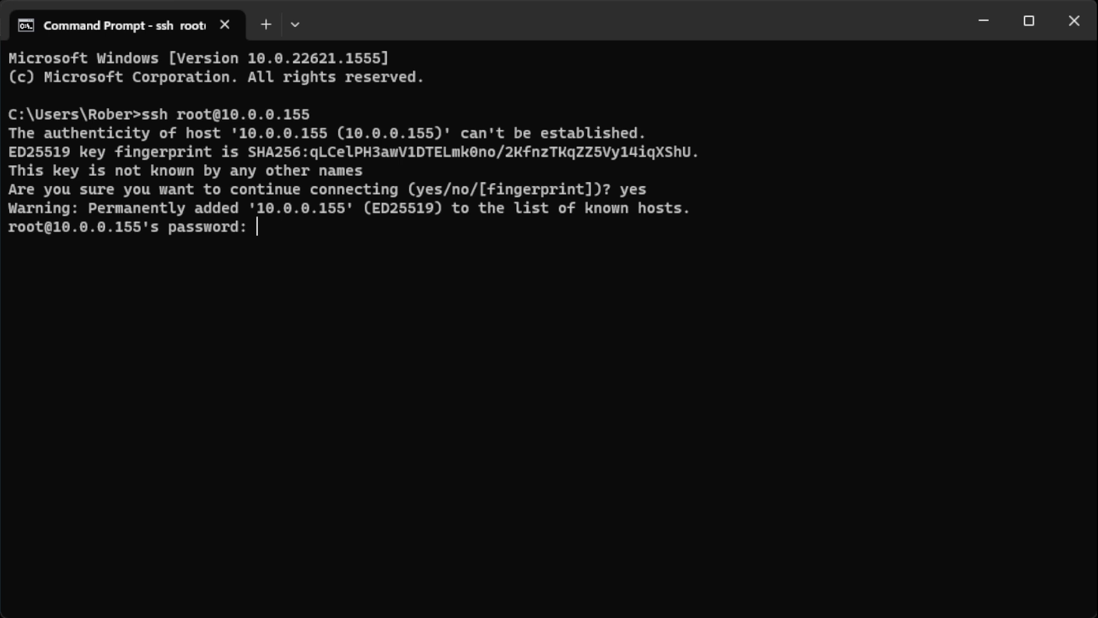
{"action": "key", "text": "Return"}
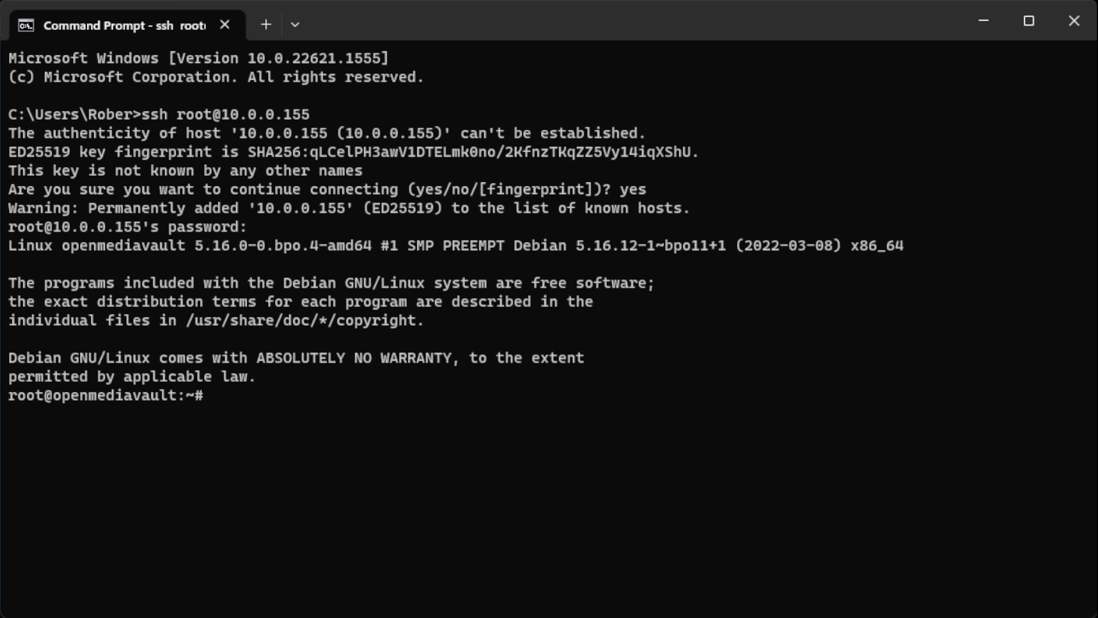
{"action": "type", "text": "apt-get --with-new-pkgs upgrade"}
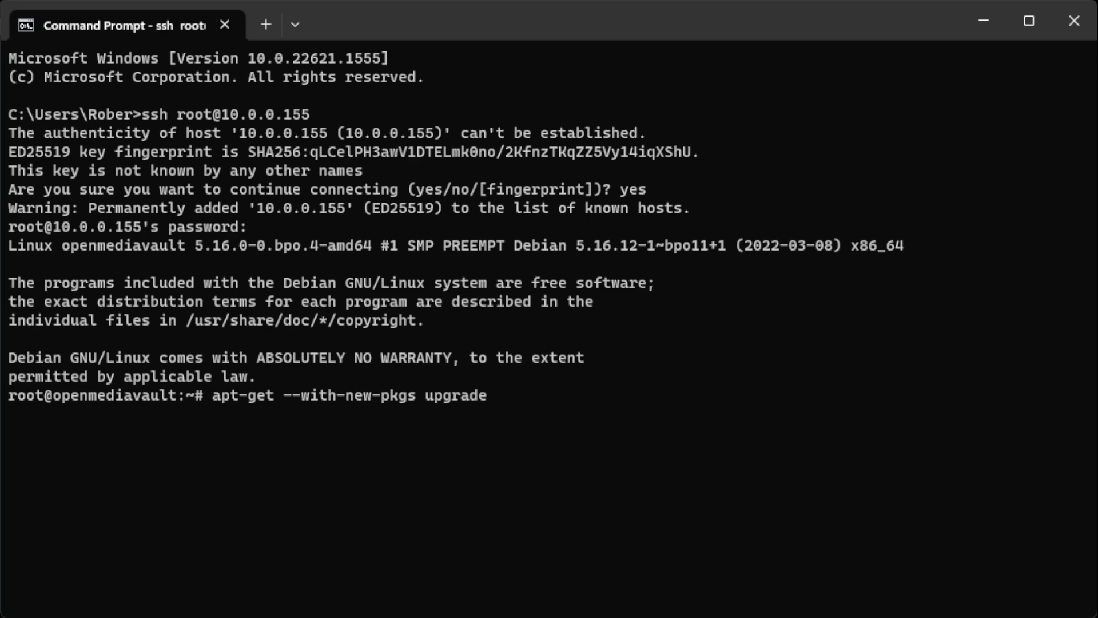
Step: Run apt-get --with-new-pkgs upgrade, confirm with Y, then reboot the server
{"action": "key", "text": "Return"}
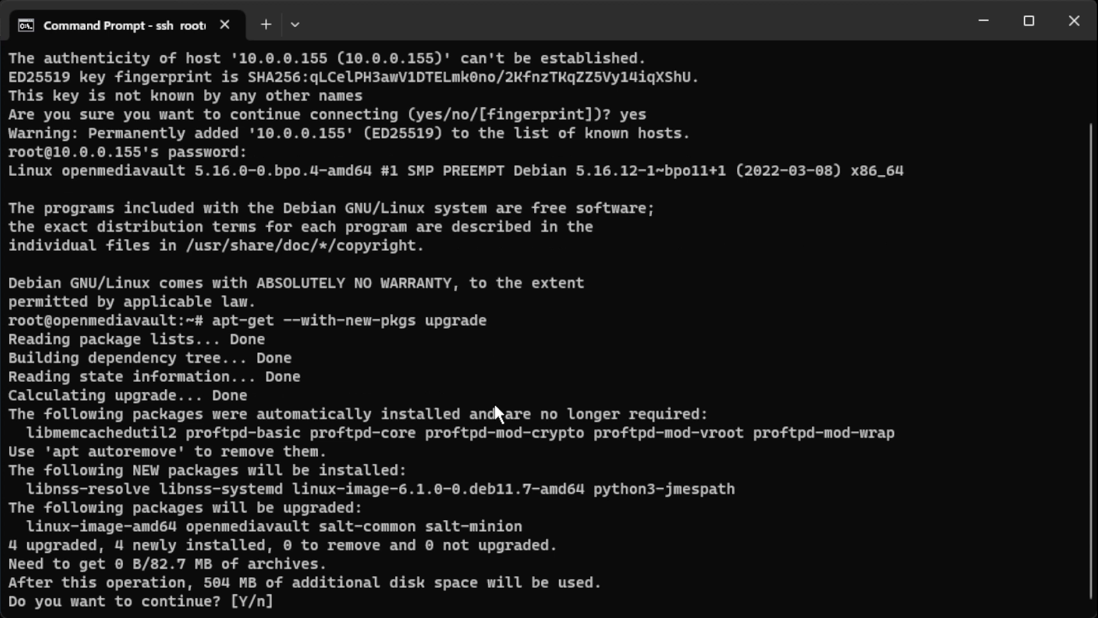
{"action": "type", "text": "Y"}
{"action": "key", "text": "Return"}
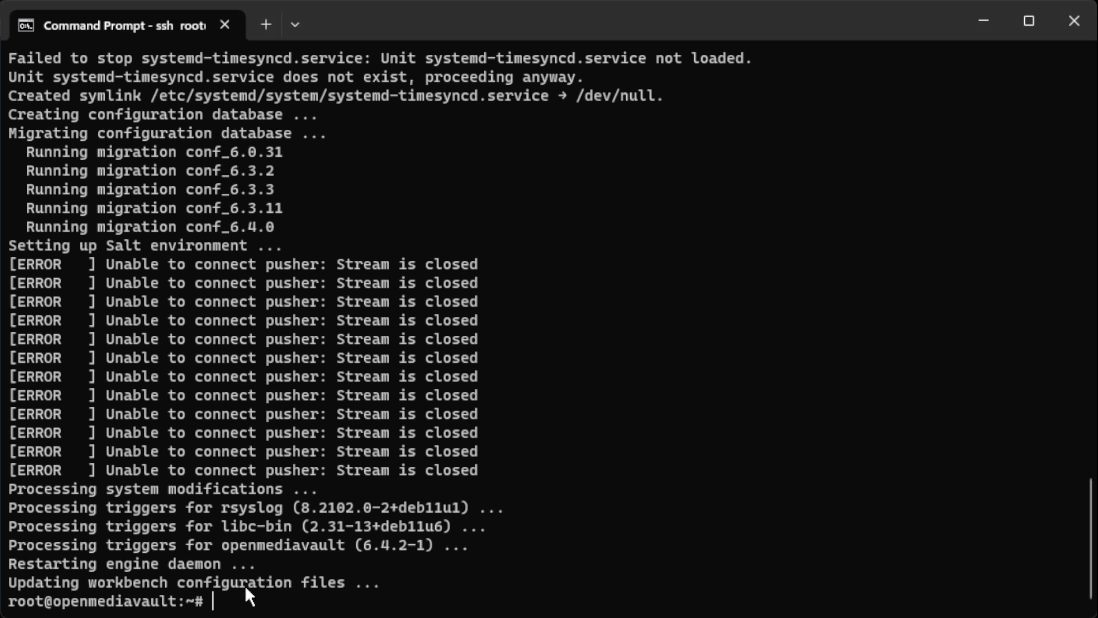
{"action": "type", "text": "r"}
{"action": "type", "text": "eboot"}
{"action": "key", "text": "Return"}
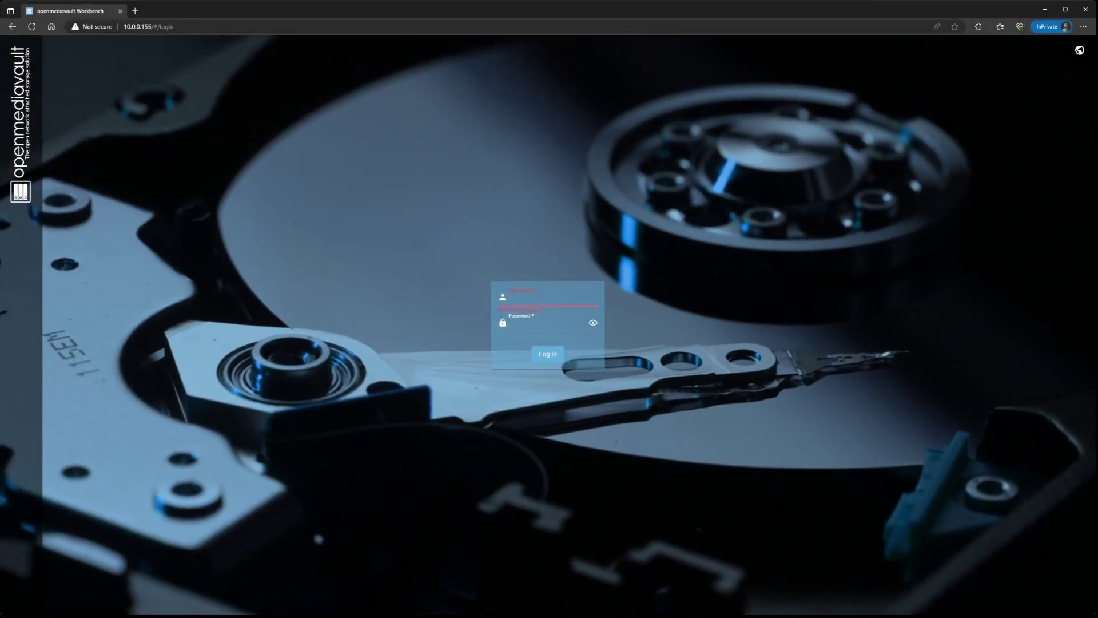
Step: Log in as admin and check the version number in System Information
{"action": "type", "text": "ad"}
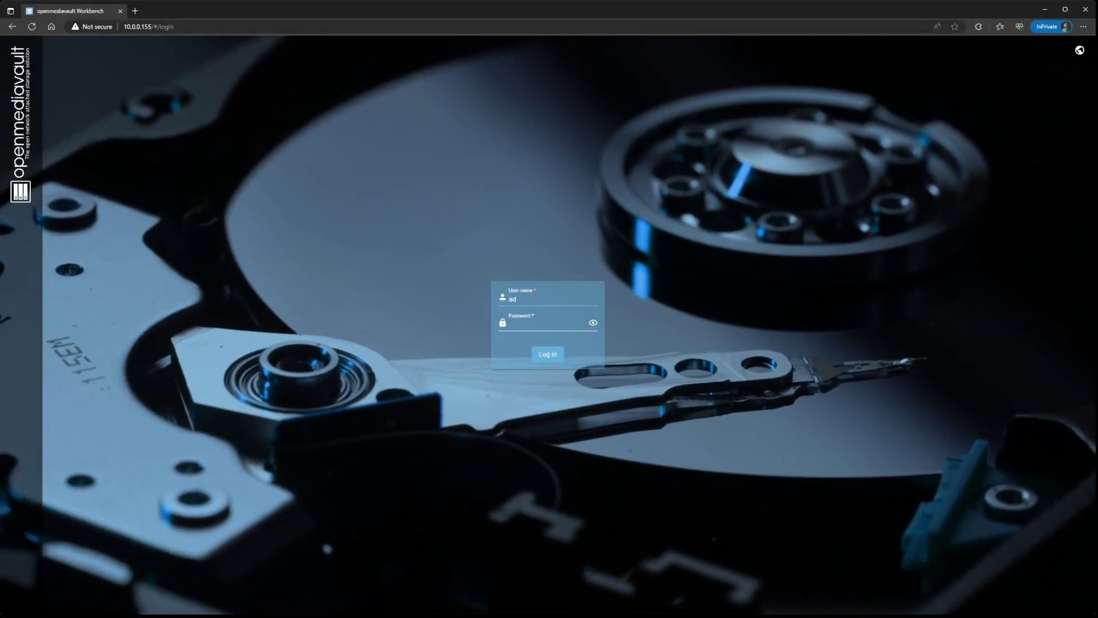
{"action": "type", "text": "min"}
{"action": "key", "text": "Tab"}
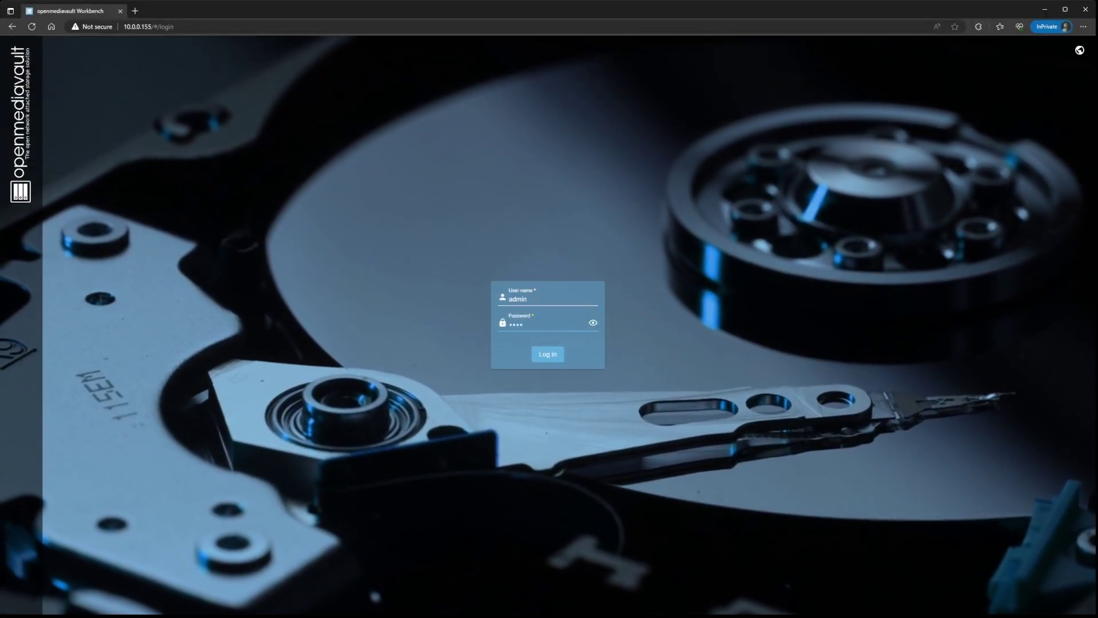
{"action": "key", "text": "Return"}
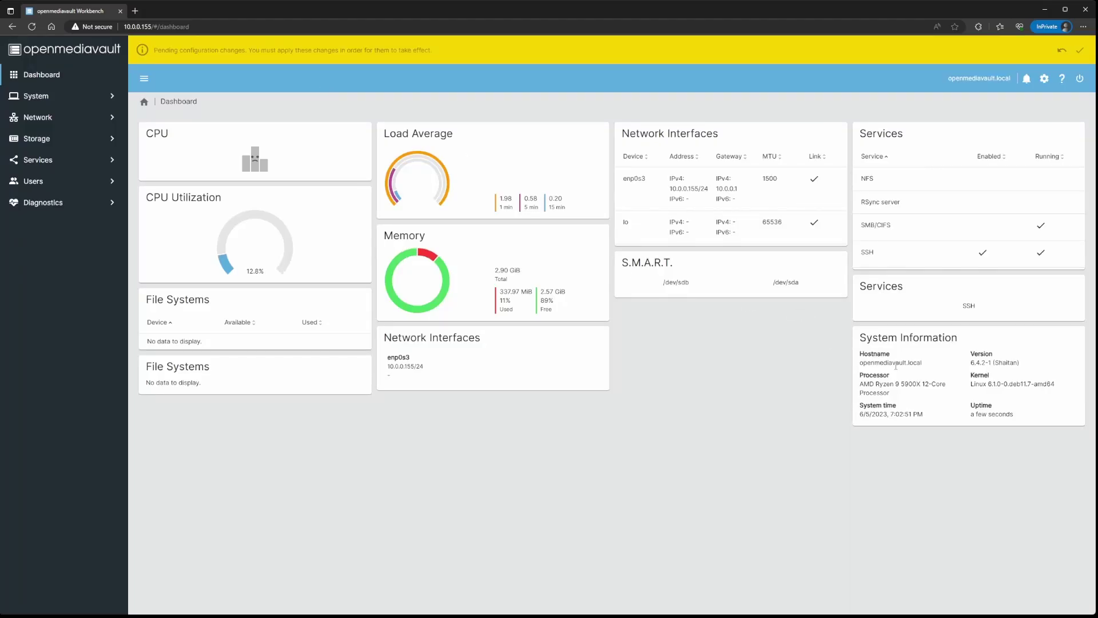
{"action": "left_click_drag", "start_coordinate": [972, 366], "coordinate": [989, 365]}
{"action": "left_click", "coordinate": [1020, 367]}
Step: Apply the pending configuration changes, then begin logging back in as admin
{"action": "left_click", "coordinate": [1081, 52]}
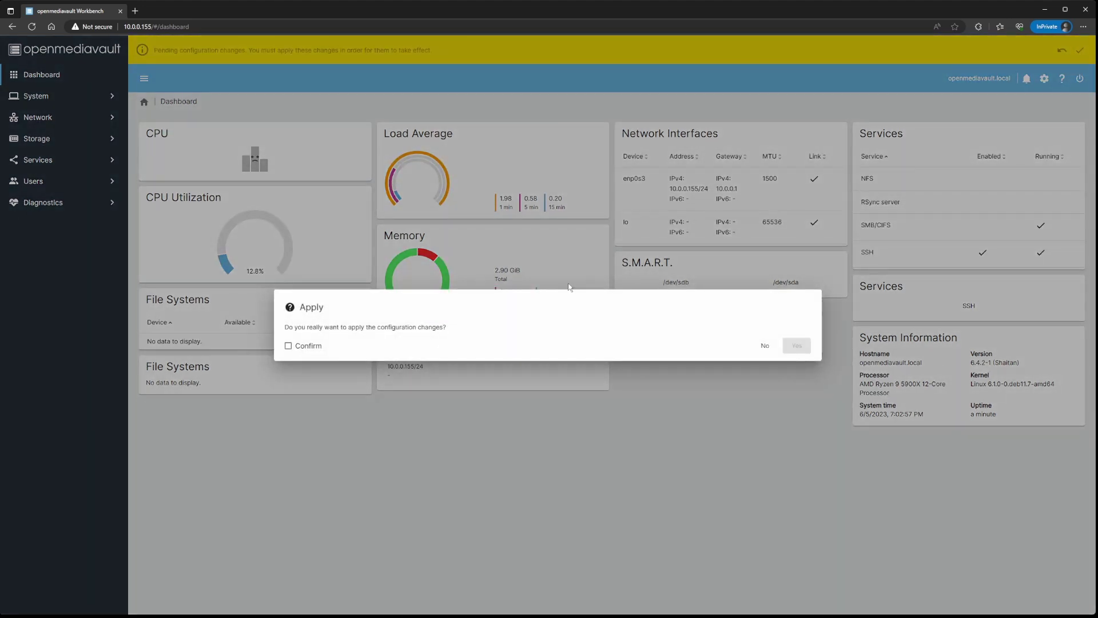
{"action": "left_click", "coordinate": [309, 345]}
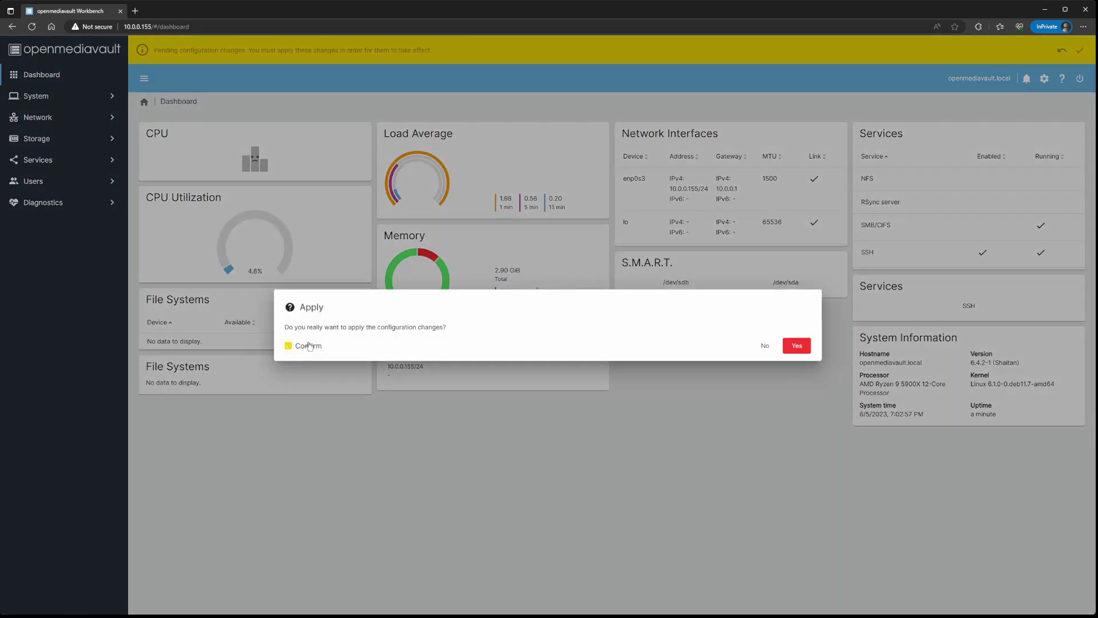
{"action": "left_click", "coordinate": [796, 347]}
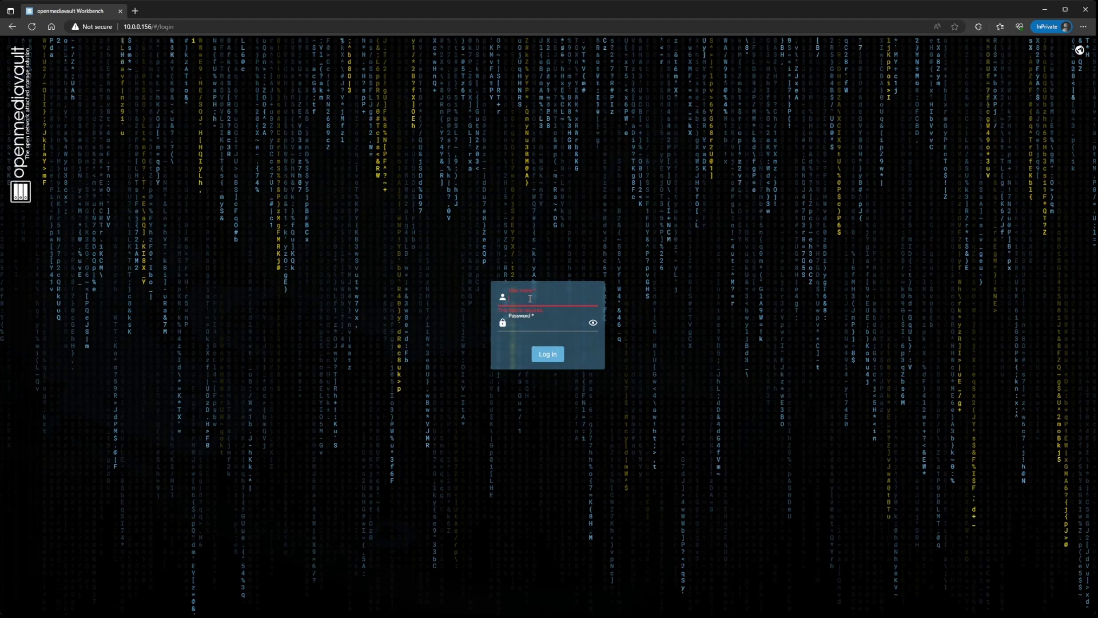
{"action": "type", "text": "admin"}
{"action": "key", "text": "Tab"}
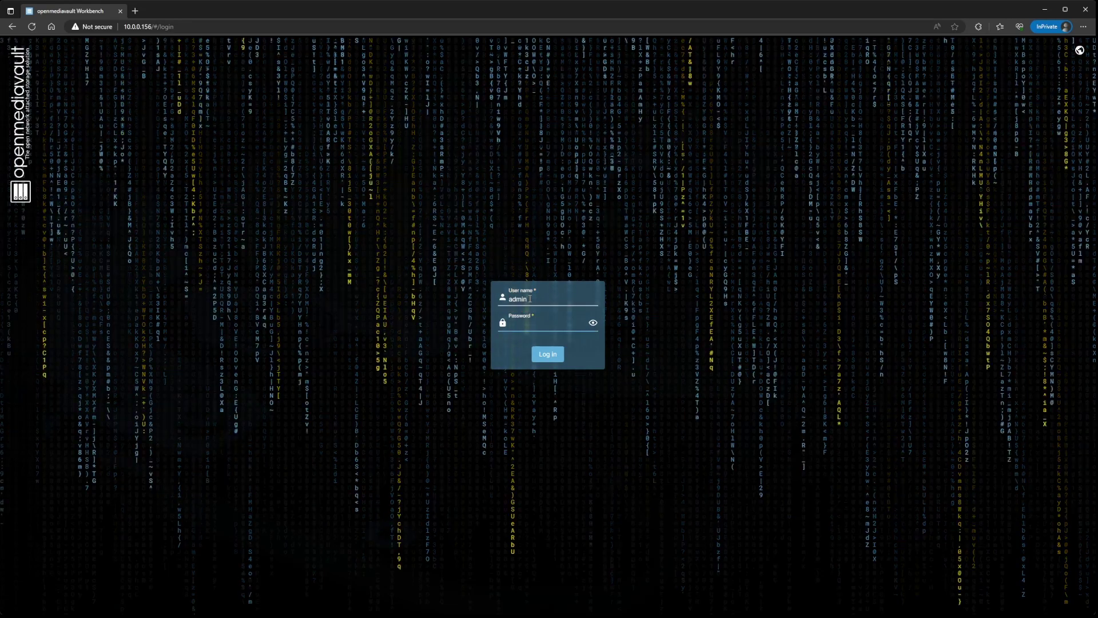
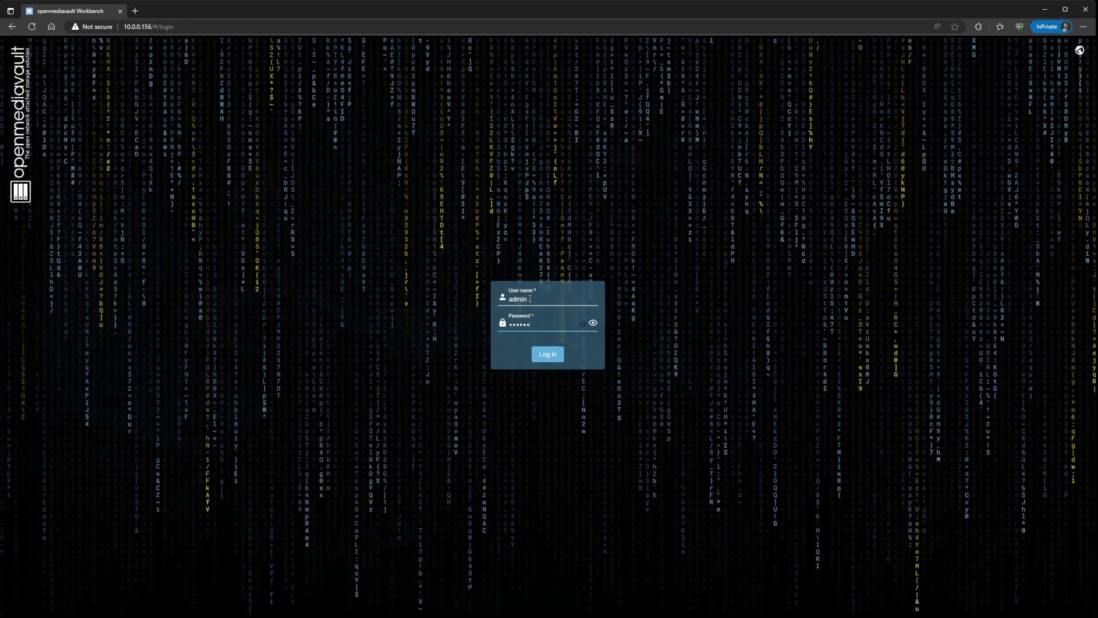
Step: Complete the admin login and dismiss the welcome message
{"action": "key", "text": "Return"}
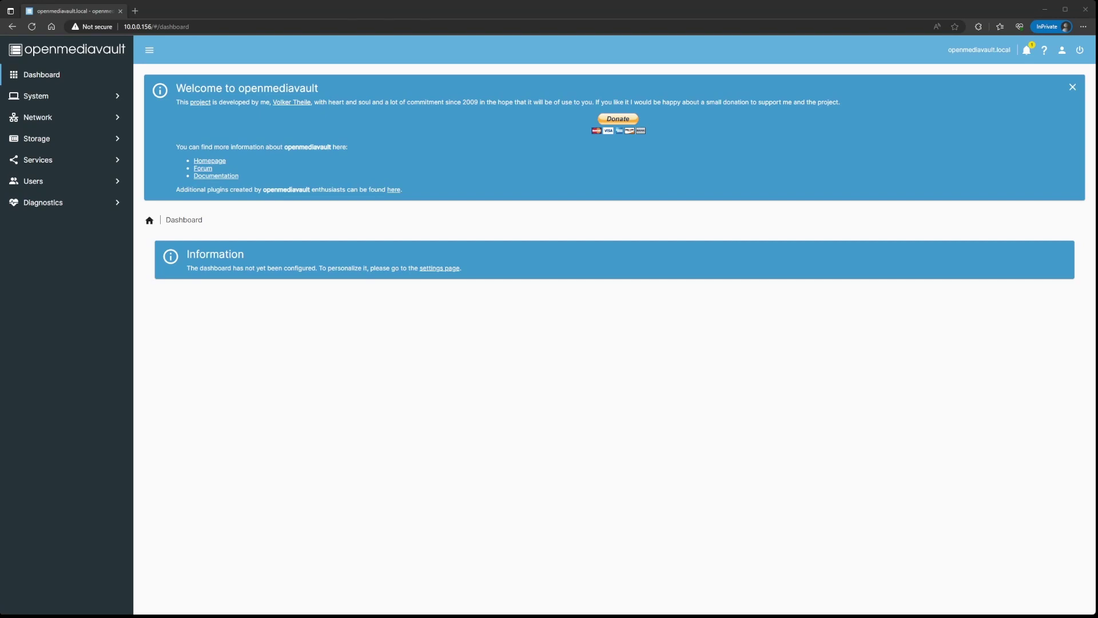
{"action": "left_click", "coordinate": [1073, 87]}
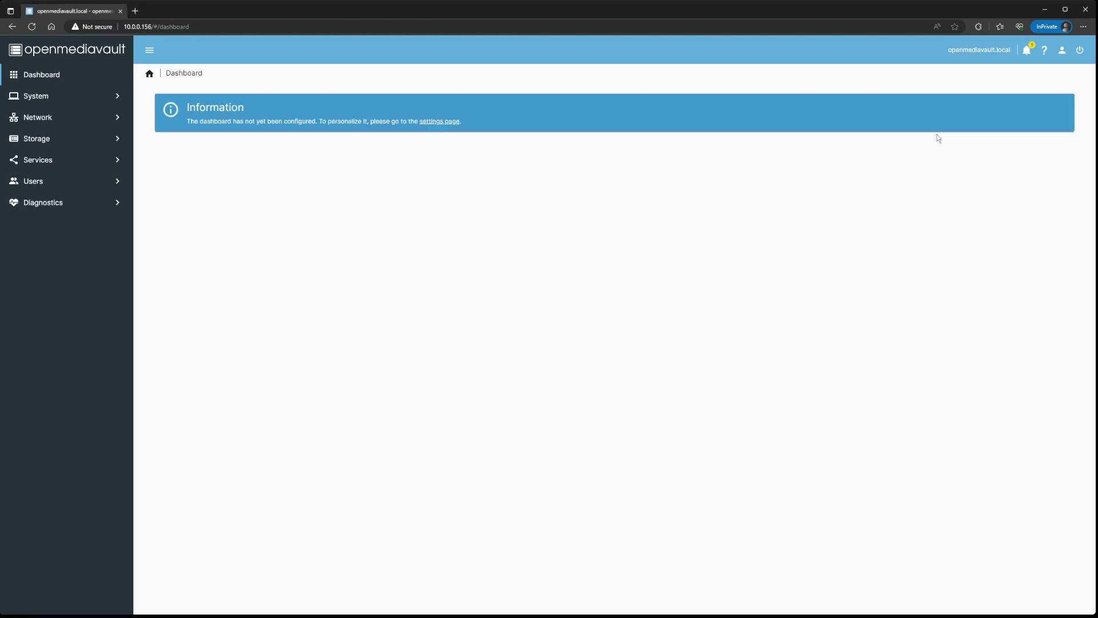
Step: Enable all dashboard widgets, then start upgrading the listed firmware update
{"action": "left_click", "coordinate": [438, 122]}
{"action": "left_click", "coordinate": [160, 115]}
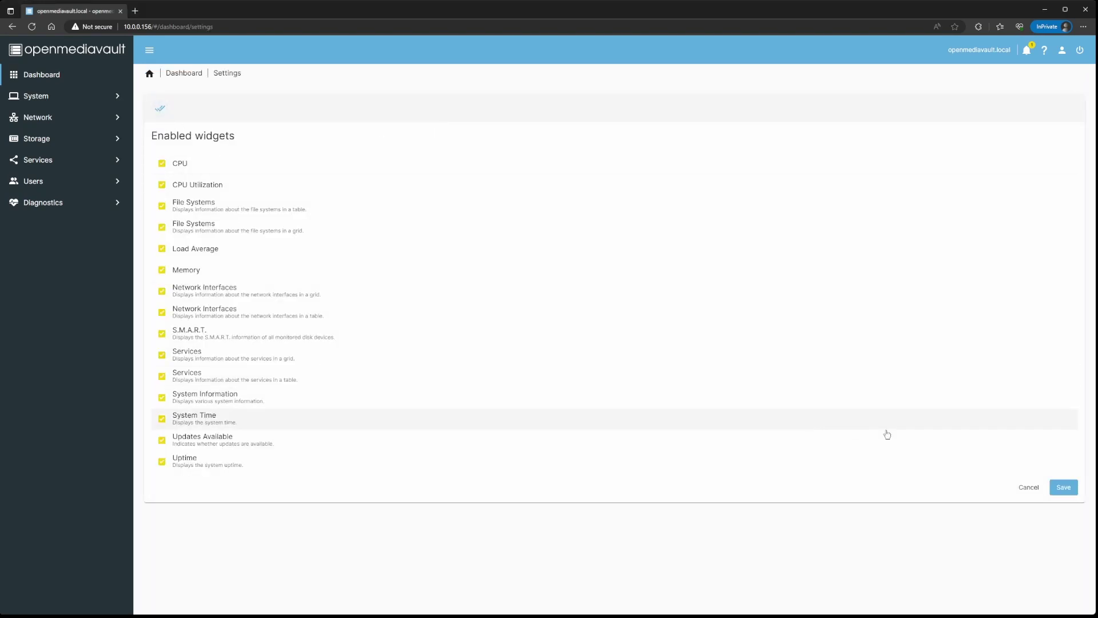
{"action": "left_click", "coordinate": [1064, 487]}
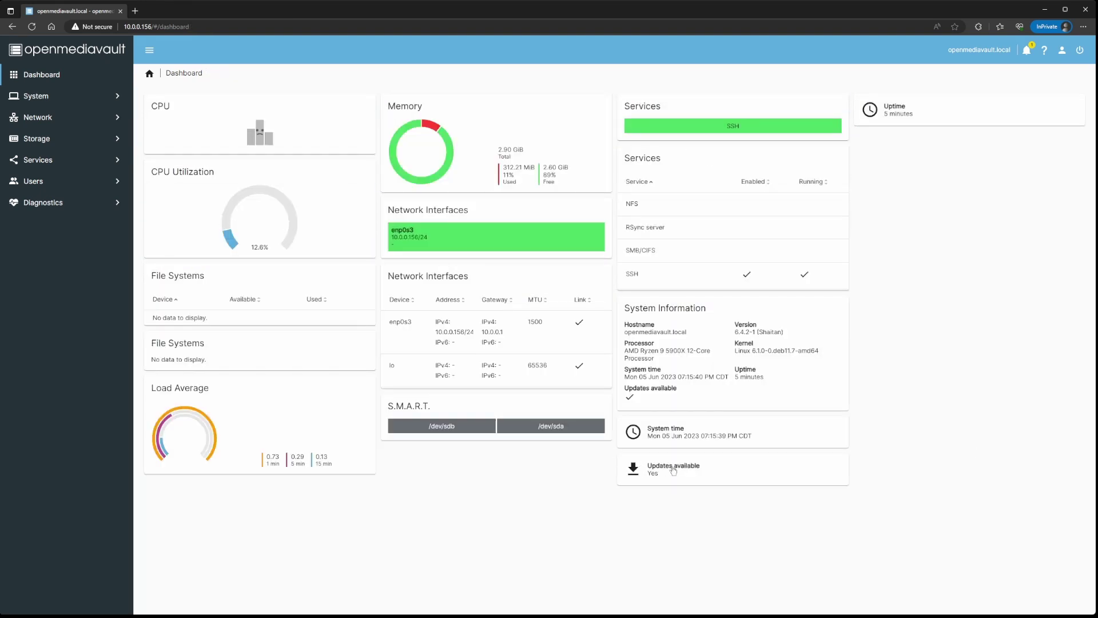
{"action": "left_click", "coordinate": [663, 468]}
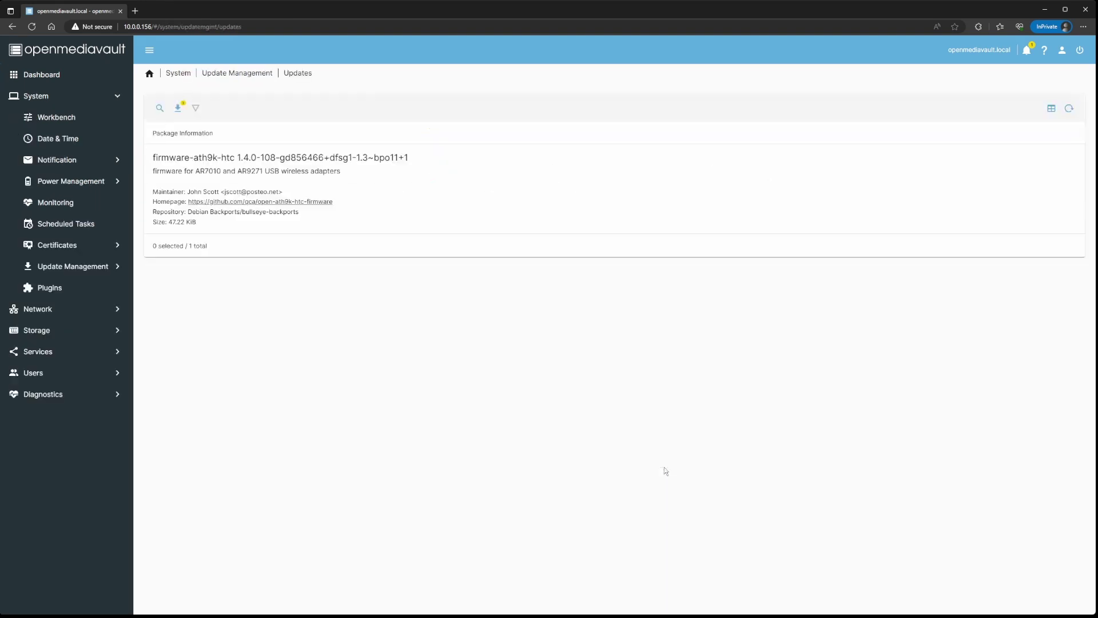
{"action": "left_click", "coordinate": [177, 108]}
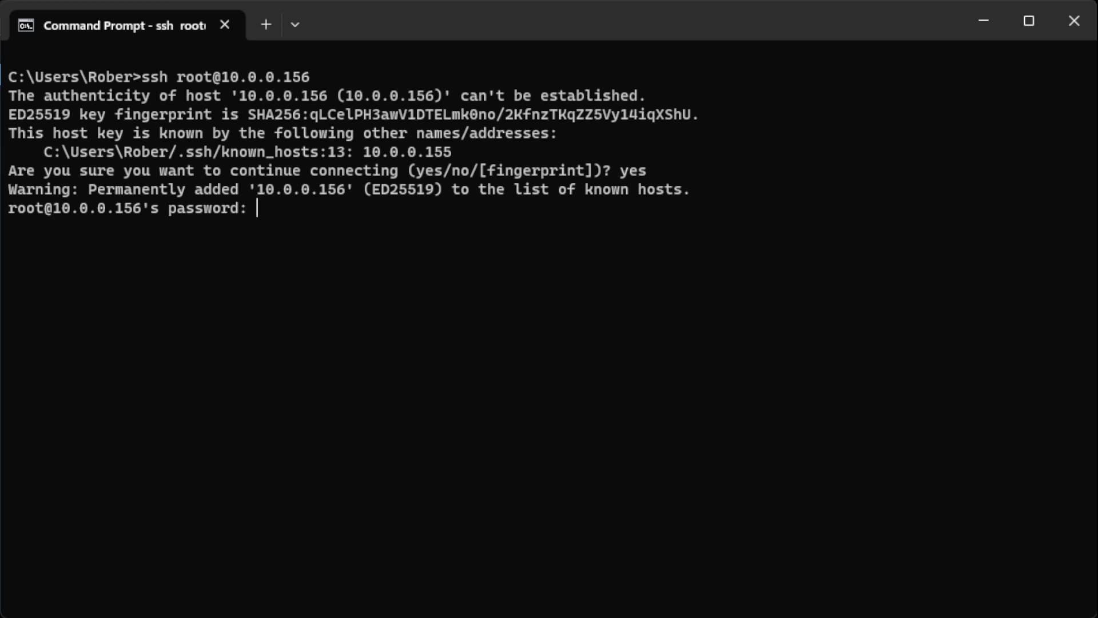
Step: Log in over SSH as root to 10.0.0.156 with the root password
{"action": "key", "text": "Return"}
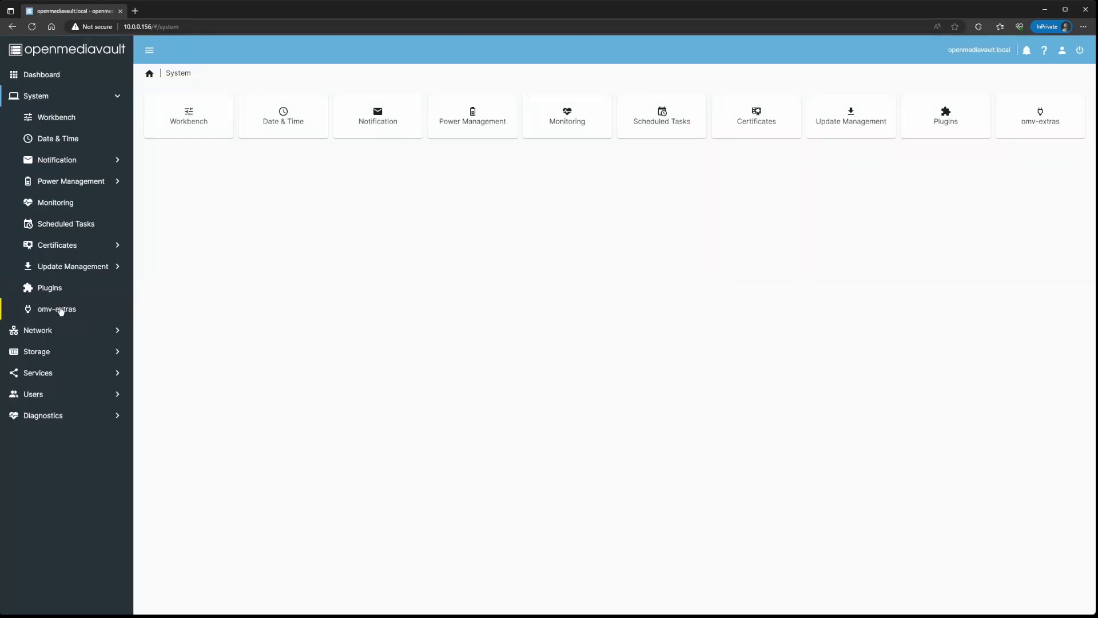
Step: Enable the Docker repo in omv-extras
{"action": "left_click", "coordinate": [57, 309]}
{"action": "left_click", "coordinate": [154, 107]}
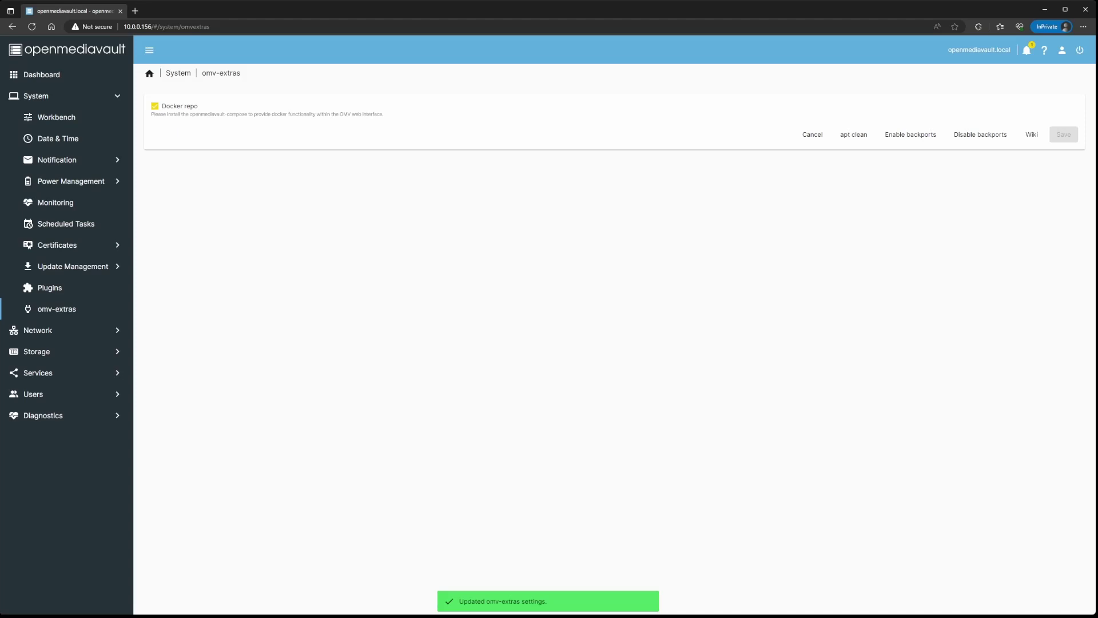
{"action": "left_click", "coordinate": [50, 288]}
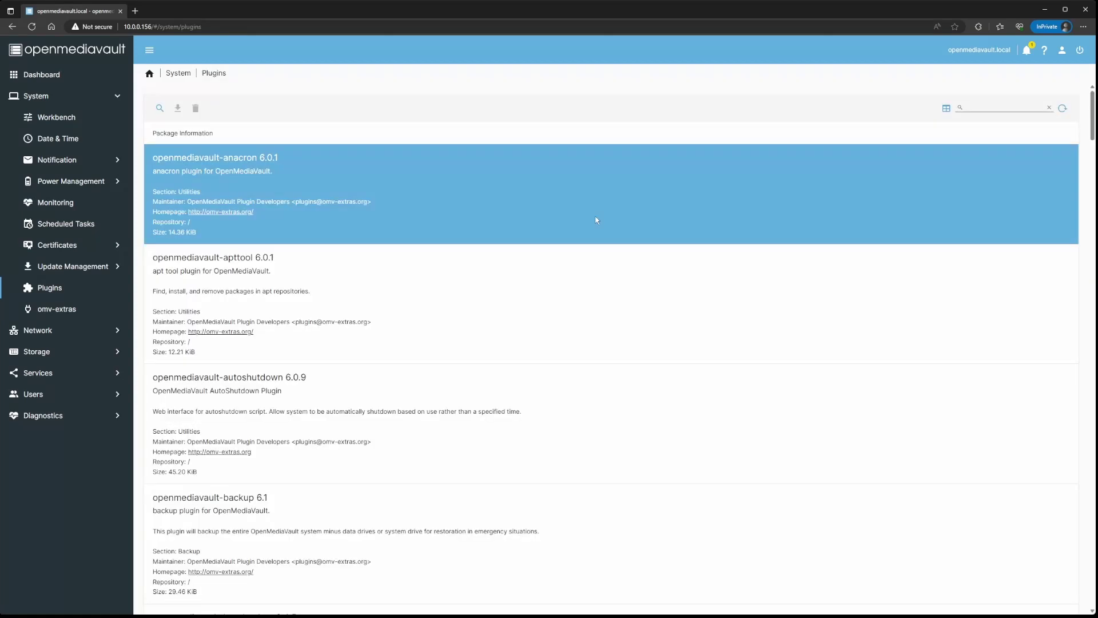
{"action": "left_click", "coordinate": [996, 109]}
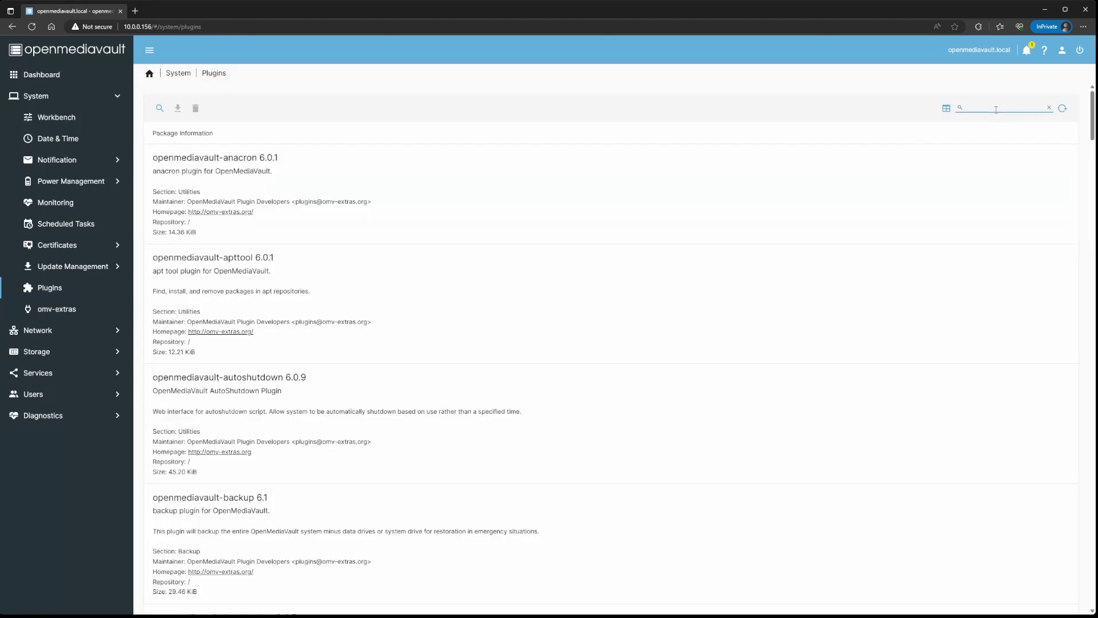
{"action": "type", "text": "compose"}
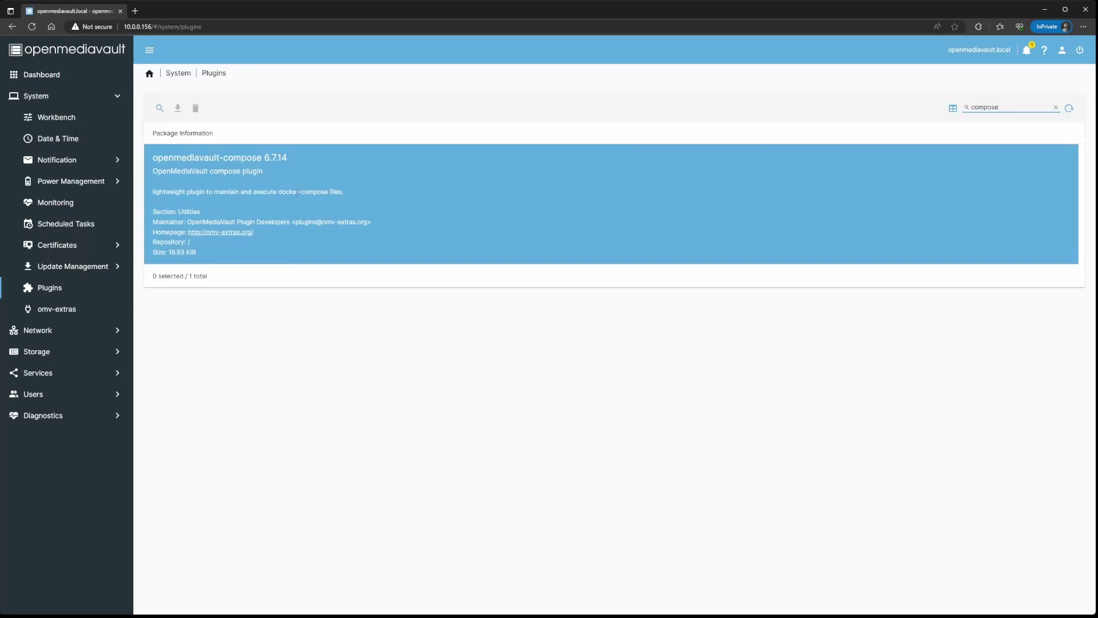
{"action": "left_click", "coordinate": [57, 310]}
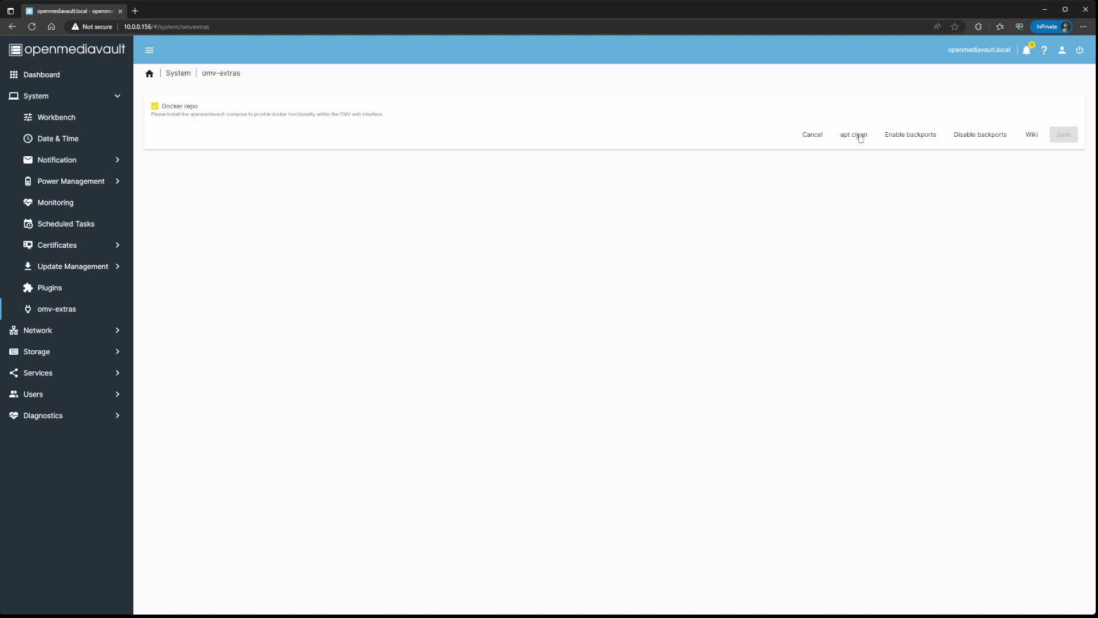
{"action": "left_click", "coordinate": [50, 287]}
Step: Search plugins for 'compose' and install openmediavault-compose
{"action": "left_click", "coordinate": [978, 107]}
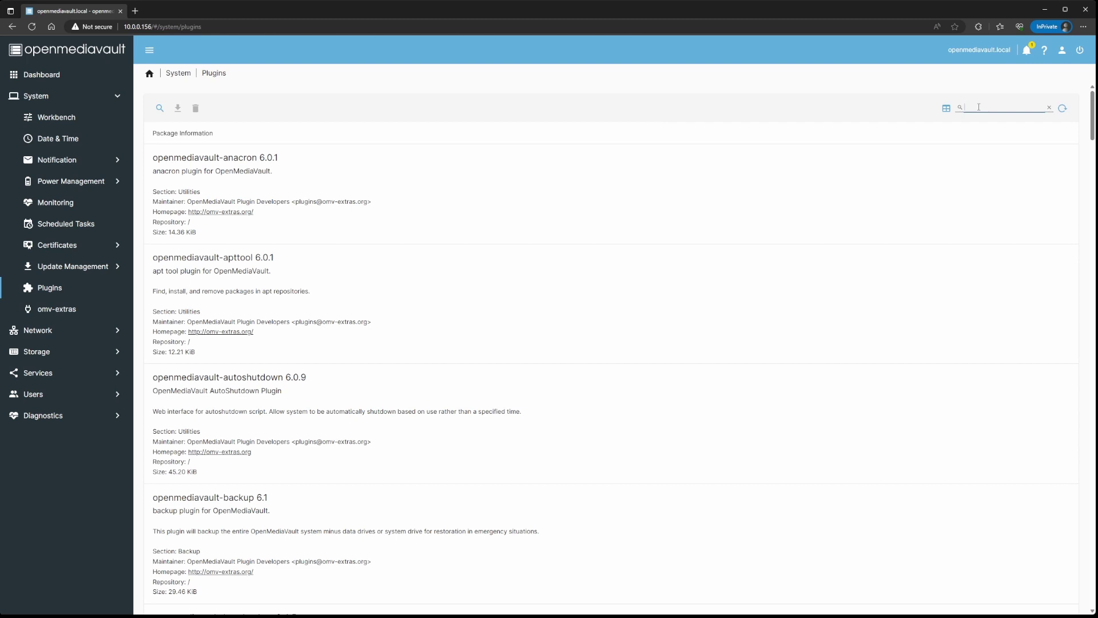
{"action": "type", "text": "compose"}
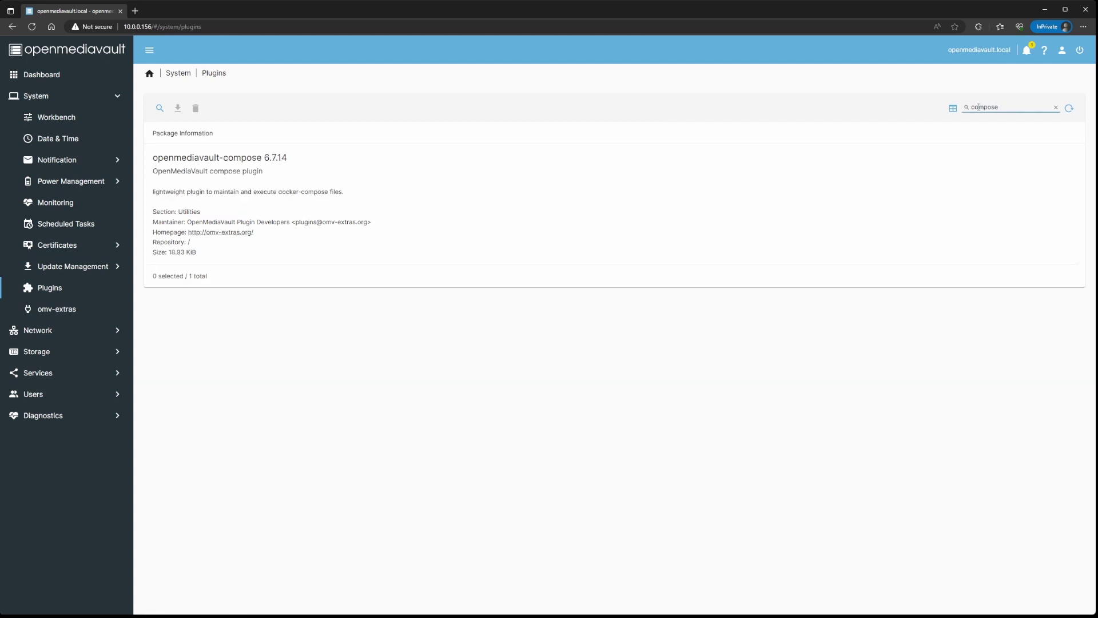
{"action": "left_click", "coordinate": [517, 208]}
{"action": "left_click", "coordinate": [178, 109]}
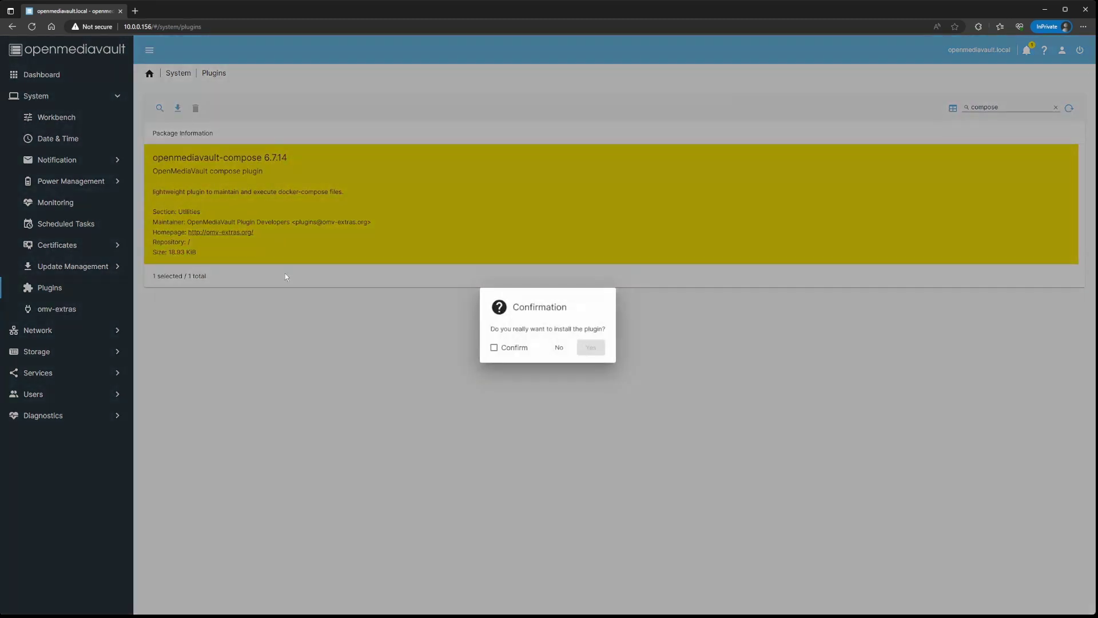
{"action": "left_click", "coordinate": [493, 347]}
{"action": "left_click", "coordinate": [595, 348]}
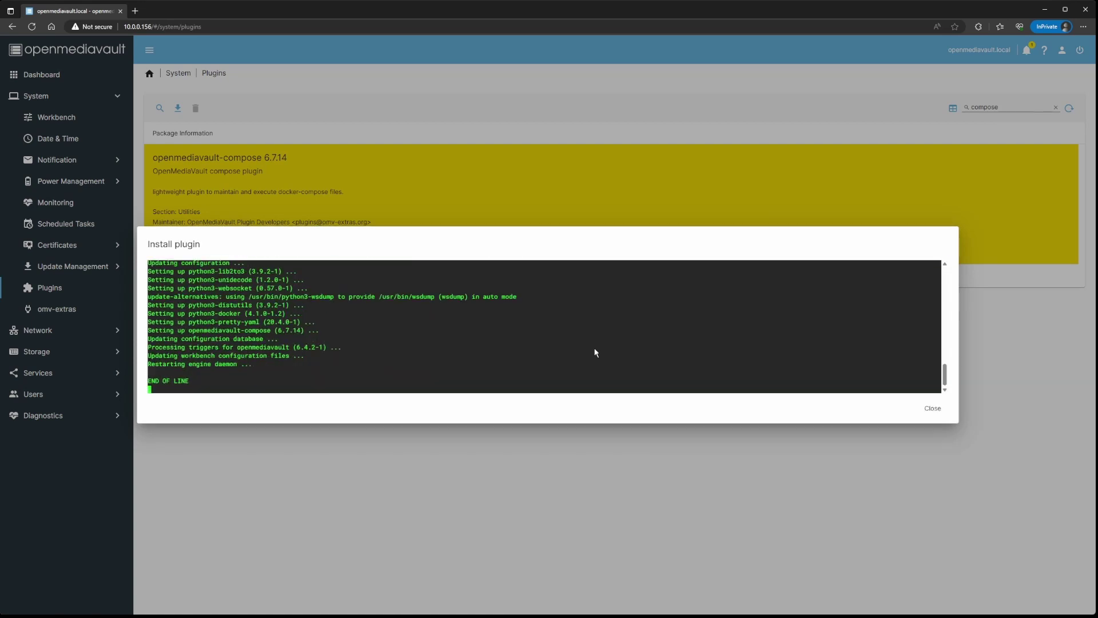
{"action": "left_click", "coordinate": [938, 408]}
Step: Open Services > Compose Settings, showing Docker storage /var/lib/docker and Docker not installed
{"action": "left_click", "coordinate": [55, 162]}
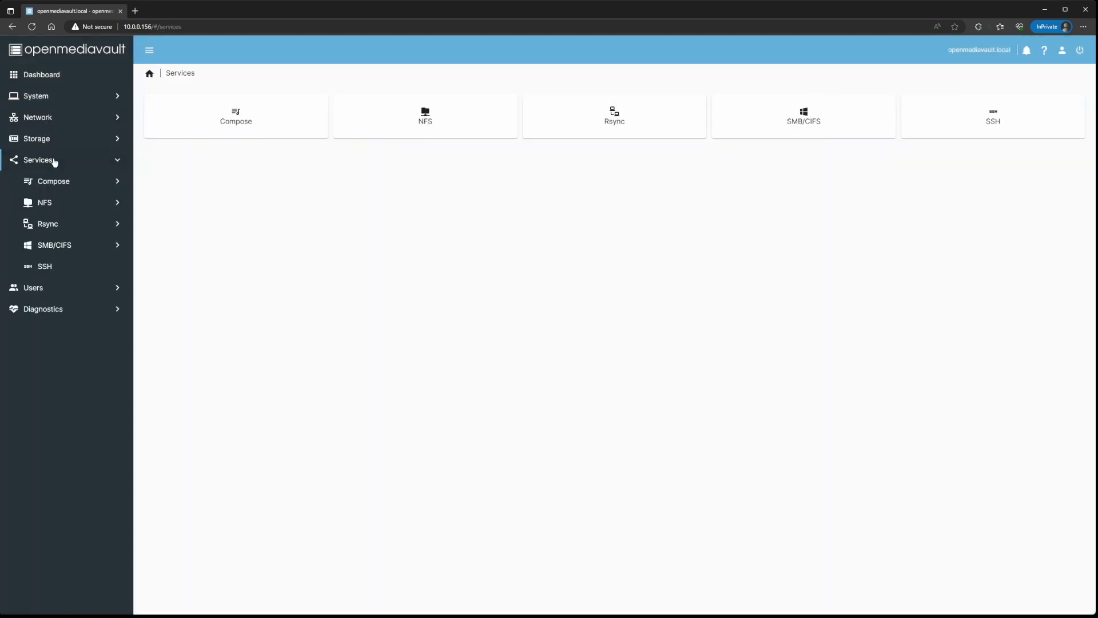
{"action": "left_click", "coordinate": [63, 188]}
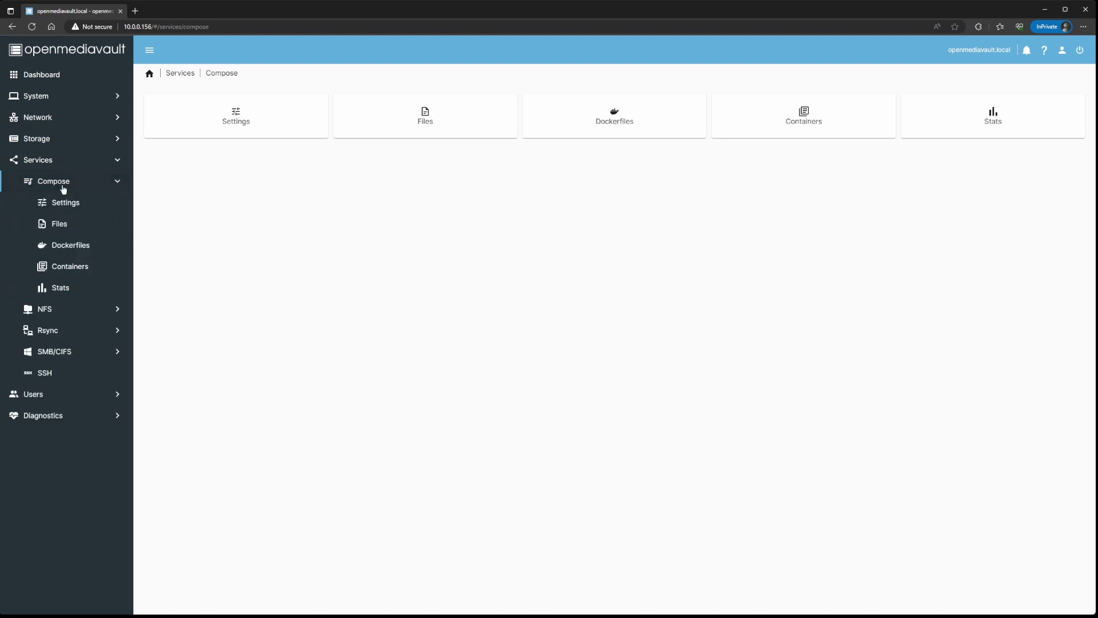
{"action": "left_click", "coordinate": [208, 127]}
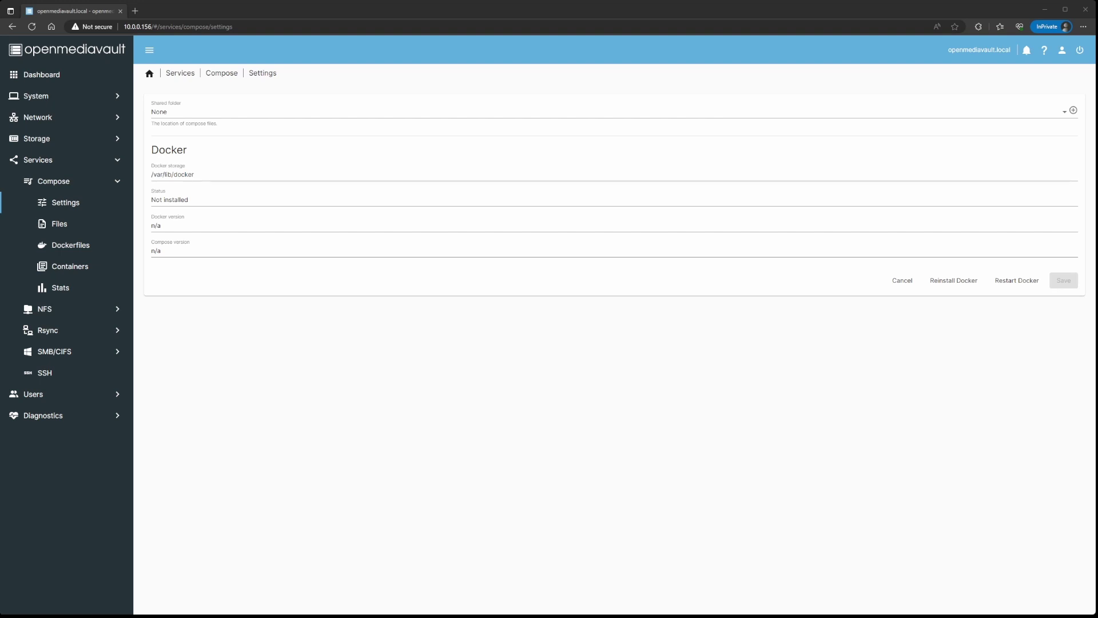
{"action": "left_click", "coordinate": [216, 404]}
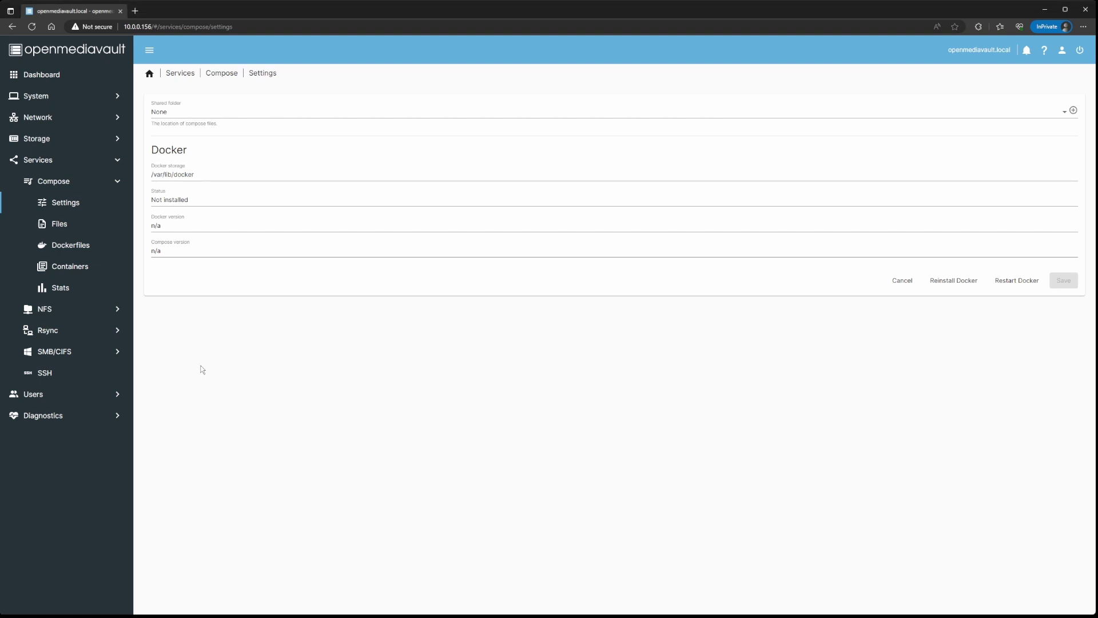
Step: Create an EXT4 file system on the 10 GiB VBOX HARDDISK /dev/sdb under Storage > File Systems
{"action": "left_click", "coordinate": [57, 138]}
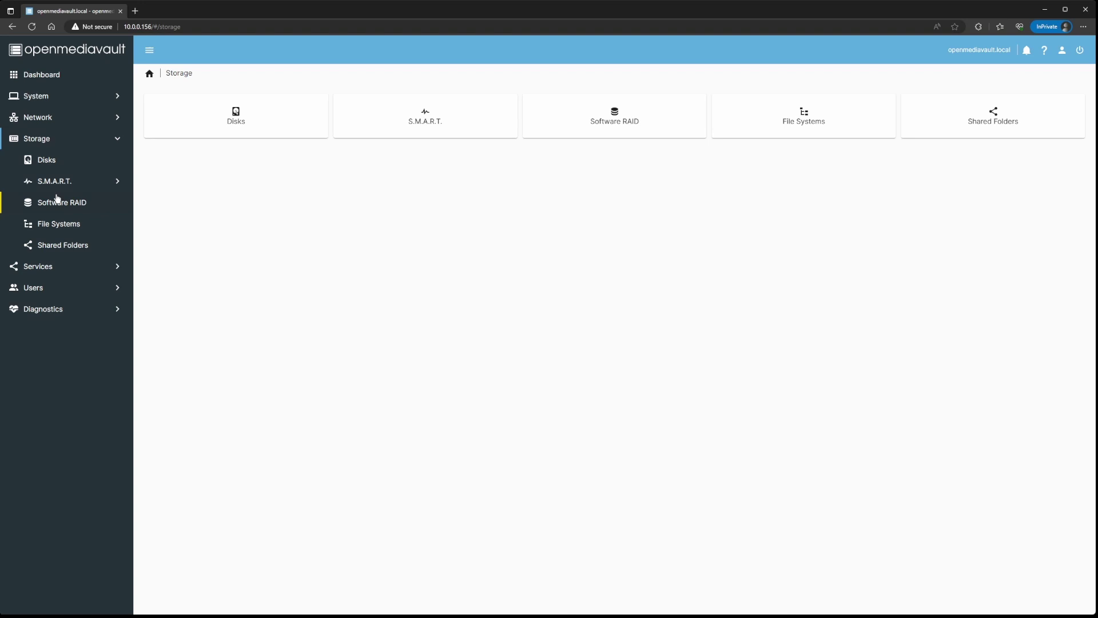
{"action": "left_click", "coordinate": [54, 222]}
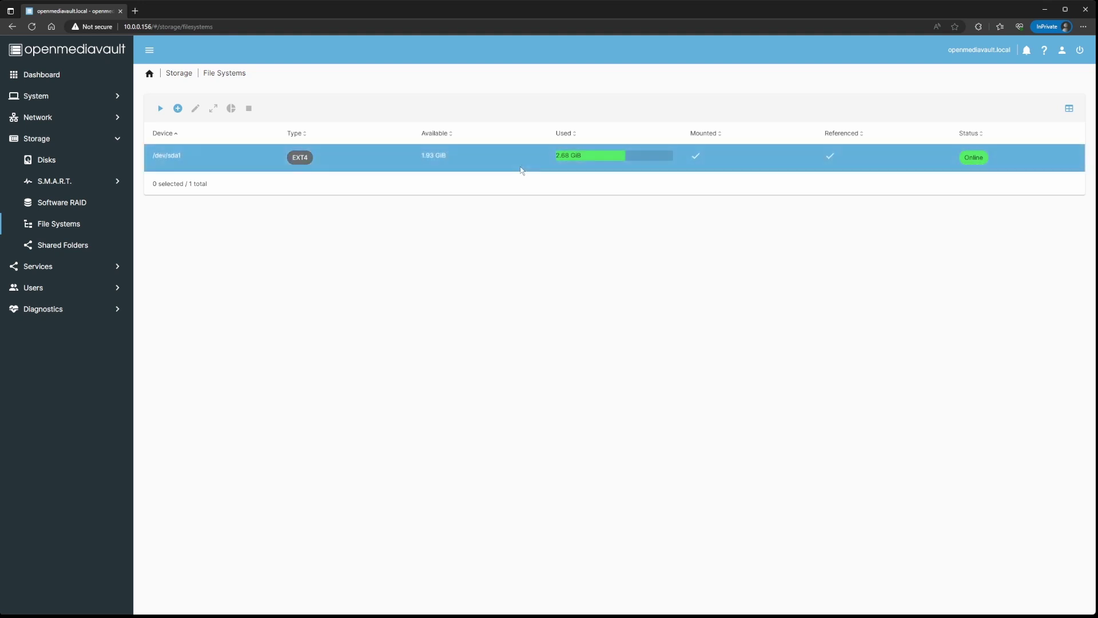
{"action": "left_click", "coordinate": [178, 110]}
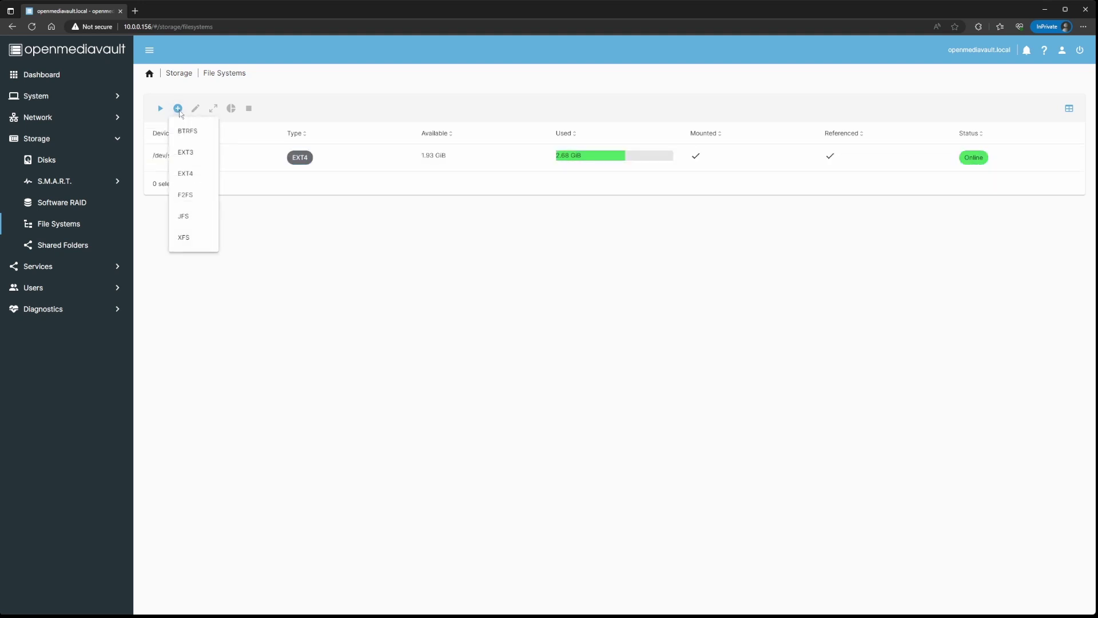
{"action": "left_click", "coordinate": [159, 109]}
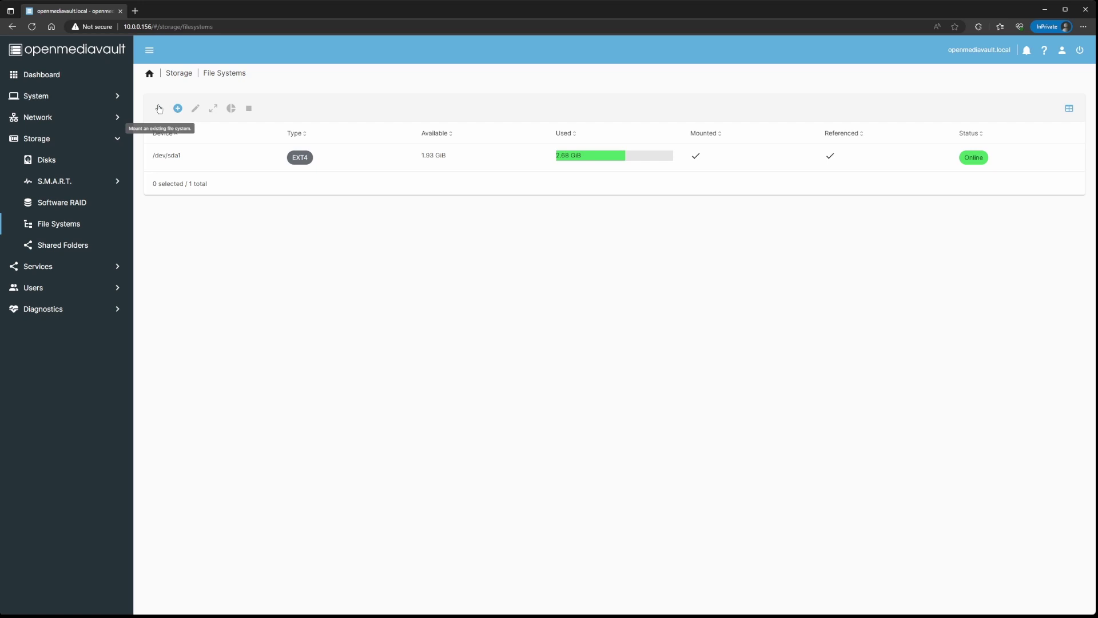
{"action": "left_click", "coordinate": [159, 109]}
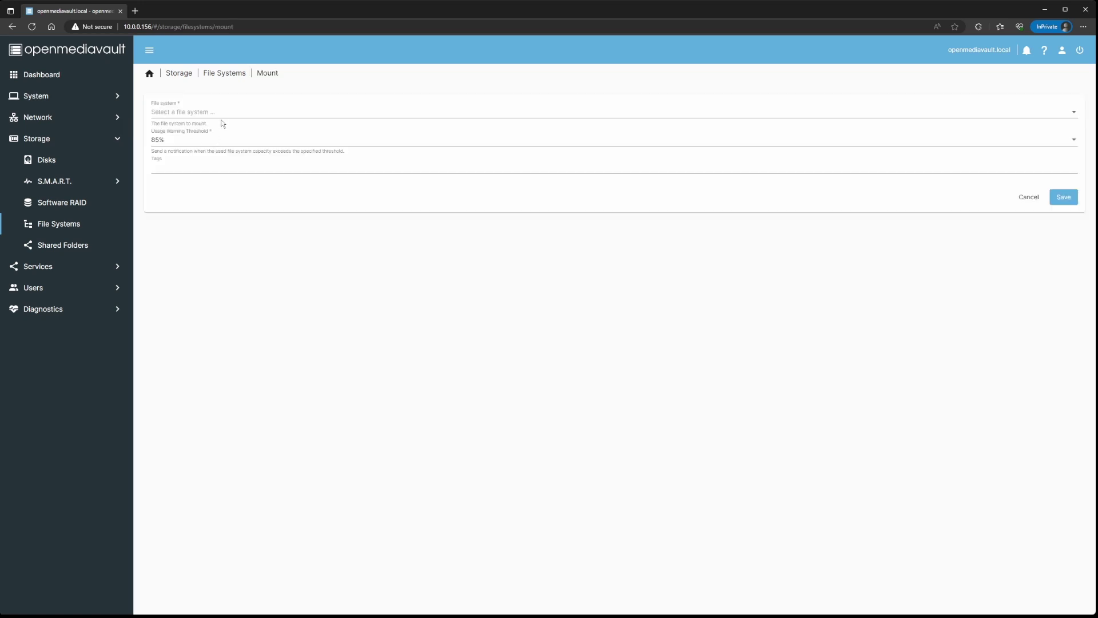
{"action": "key", "text": "alt+Left"}
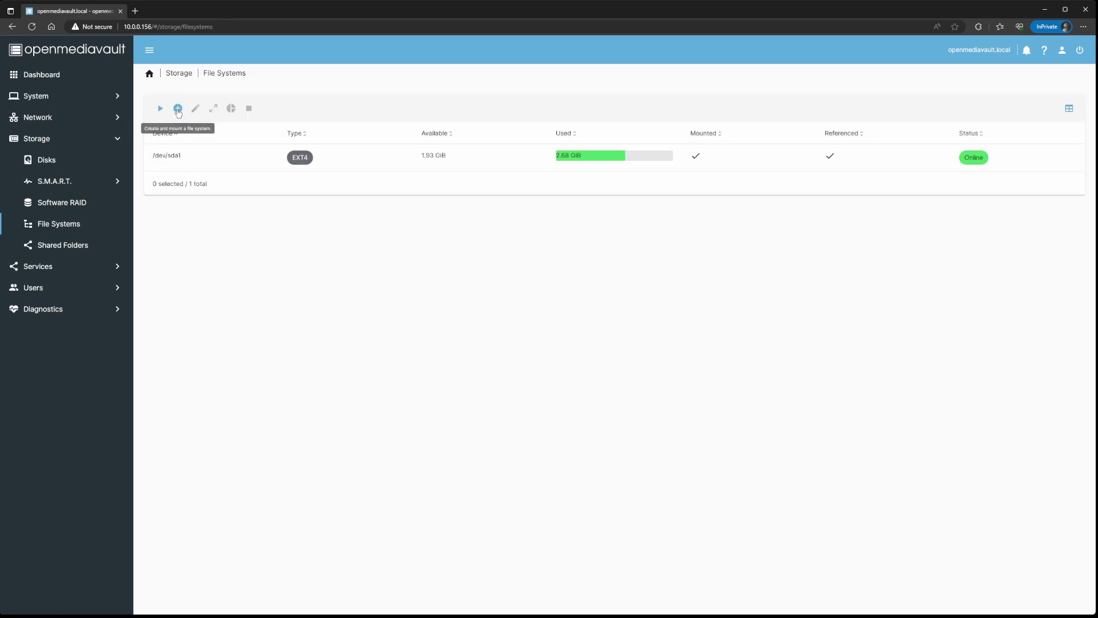
{"action": "left_click", "coordinate": [177, 109]}
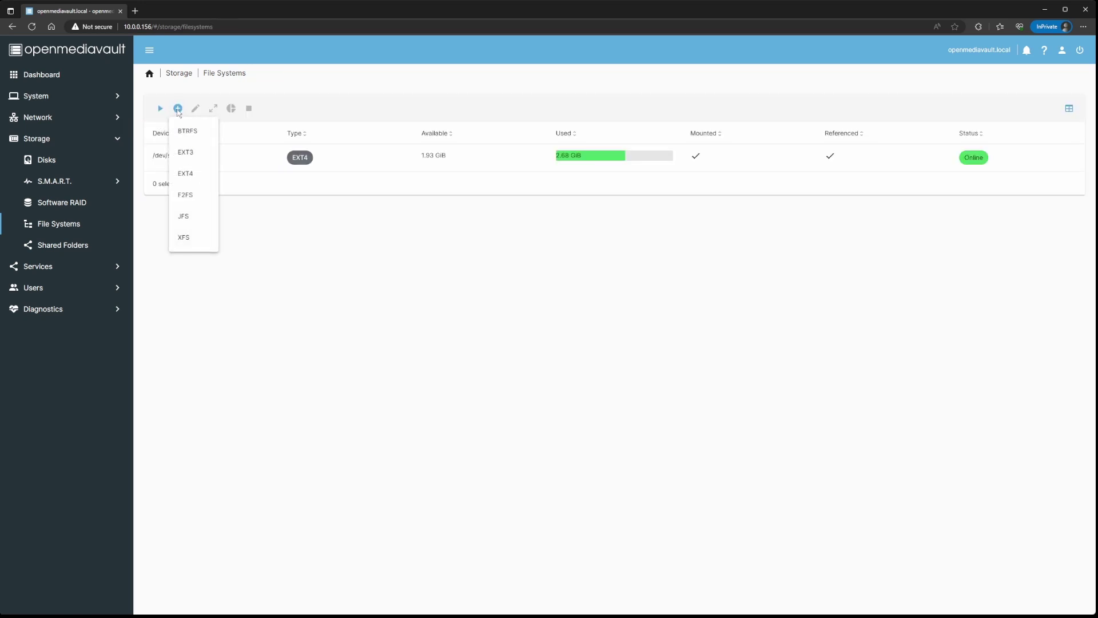
{"action": "left_click", "coordinate": [201, 182]}
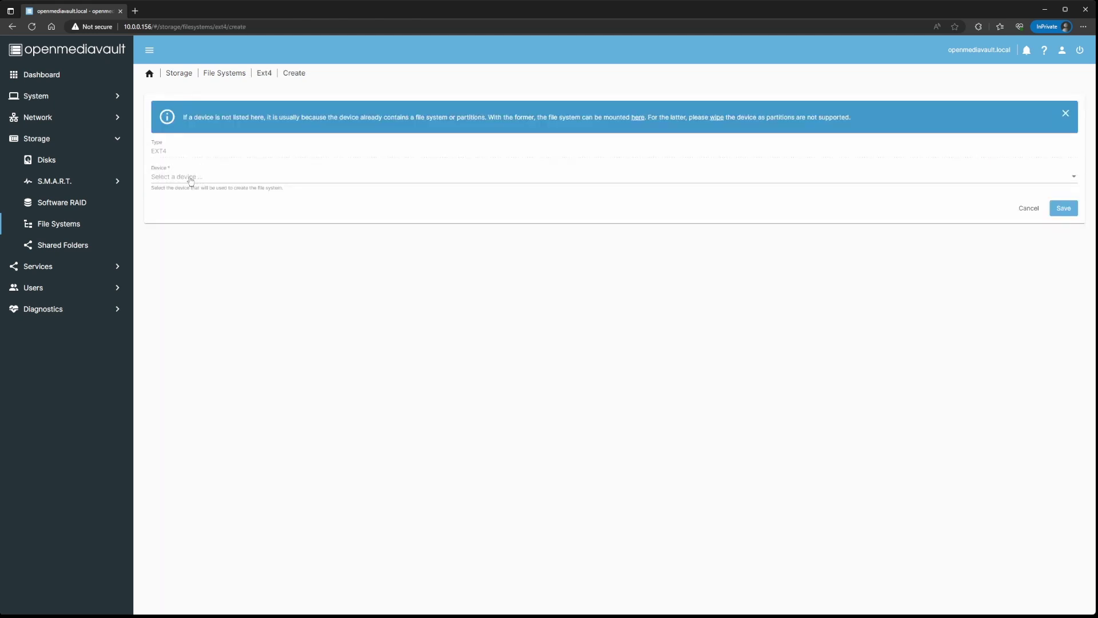
{"action": "left_click", "coordinate": [191, 178]}
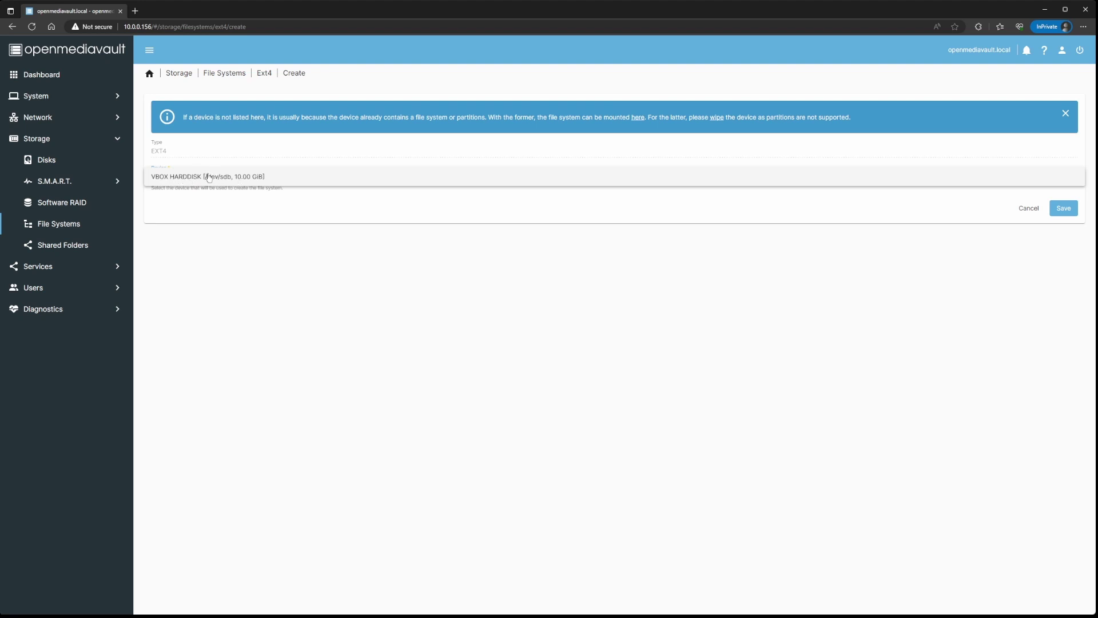
{"action": "left_click", "coordinate": [257, 178]}
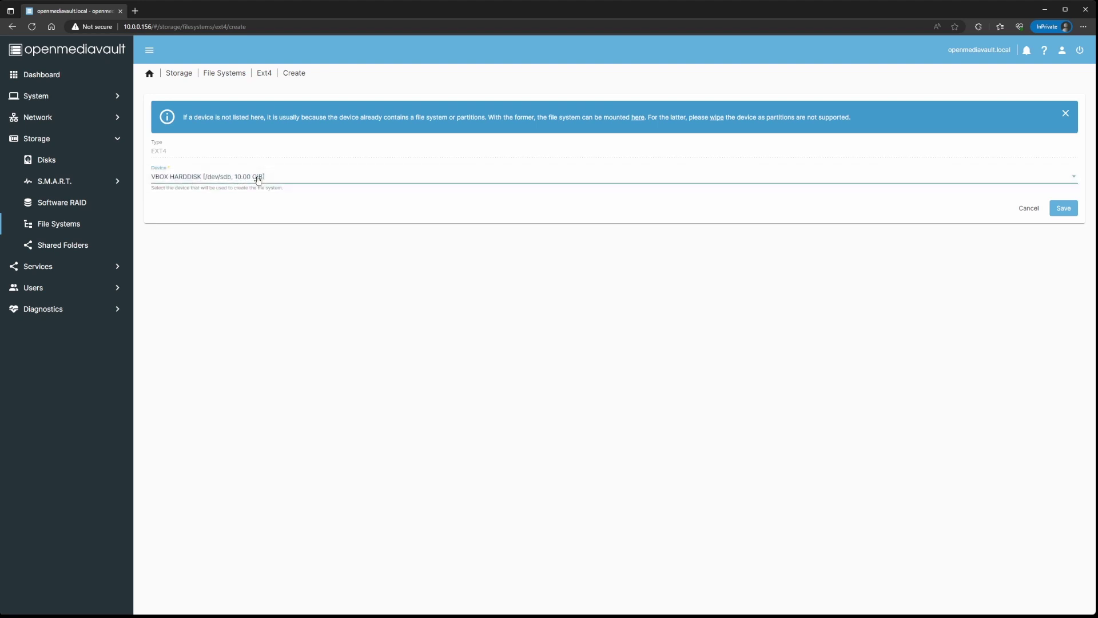
{"action": "left_click", "coordinate": [1065, 209]}
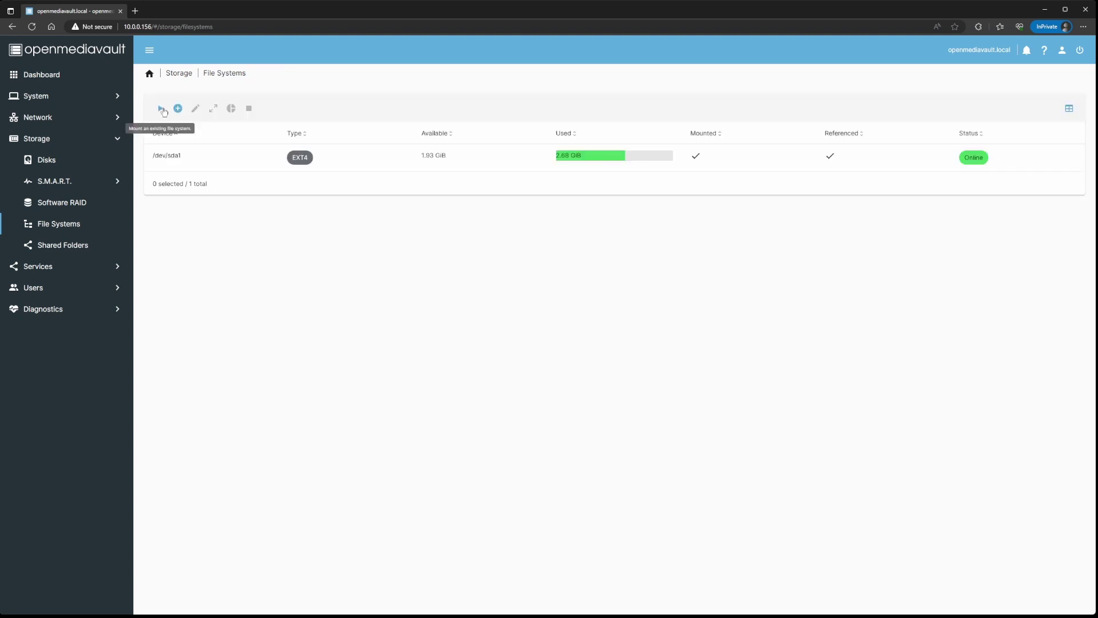
Step: Mount the new /dev/sdb1 EXT4 file system, tagging it as the Data drive
{"action": "left_click", "coordinate": [159, 107]}
{"action": "left_click", "coordinate": [206, 109]}
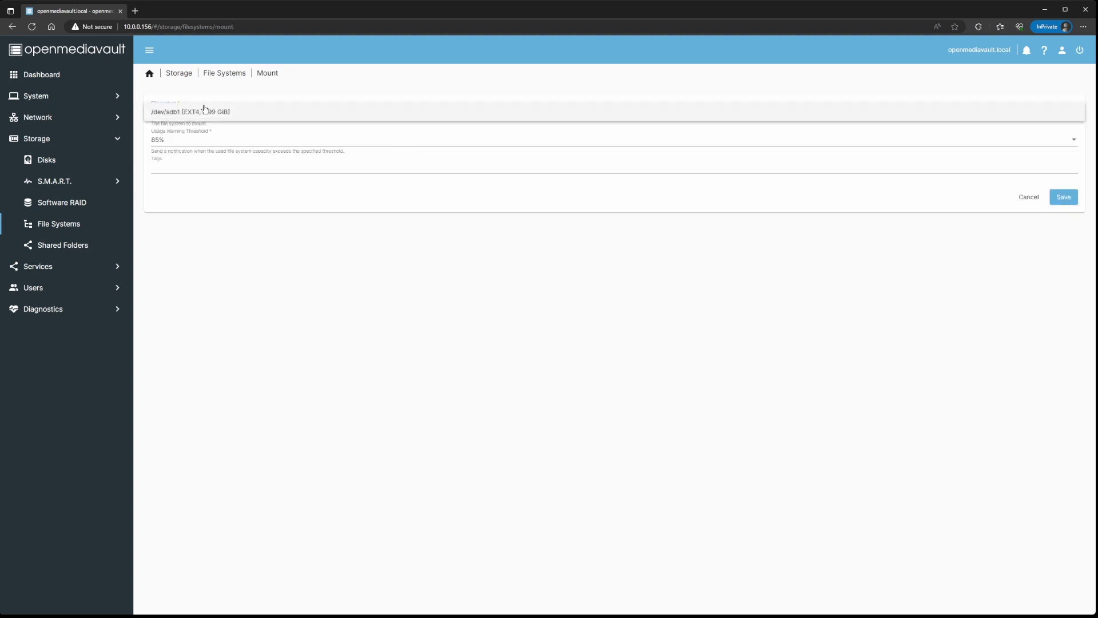
{"action": "left_click", "coordinate": [229, 113]}
{"action": "left_click", "coordinate": [200, 166]}
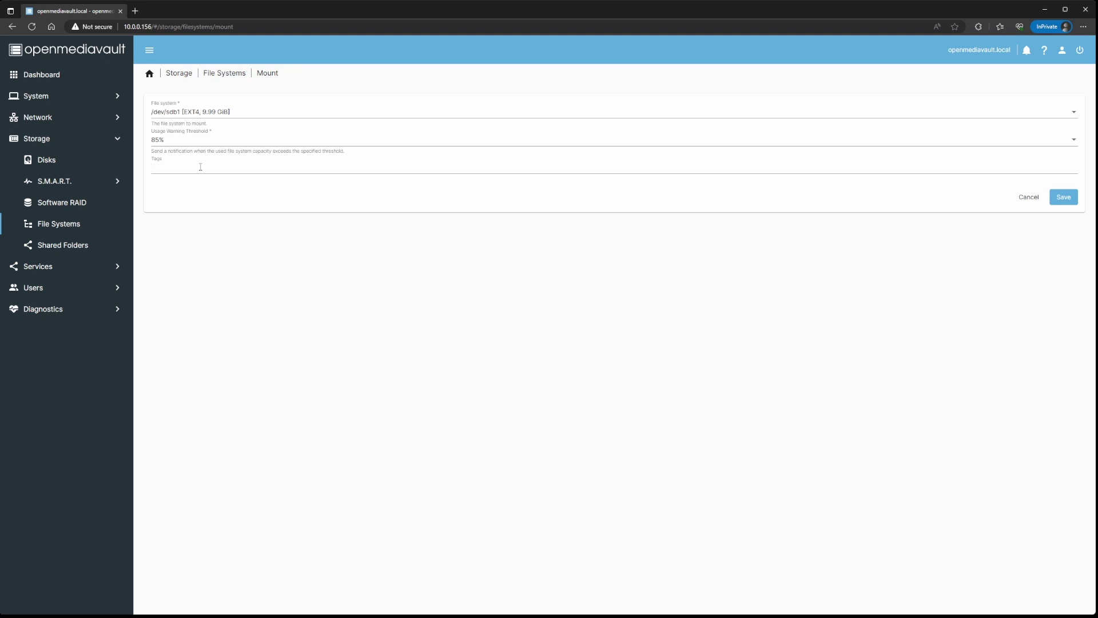
{"action": "type", "text": "DAta"}
{"action": "key", "text": "BackSpace"}
{"action": "key", "text": "BackSpace"}
{"action": "key", "text": "BackSpace"}
{"action": "type", "text": "at"}
{"action": "key", "text": "Return"}
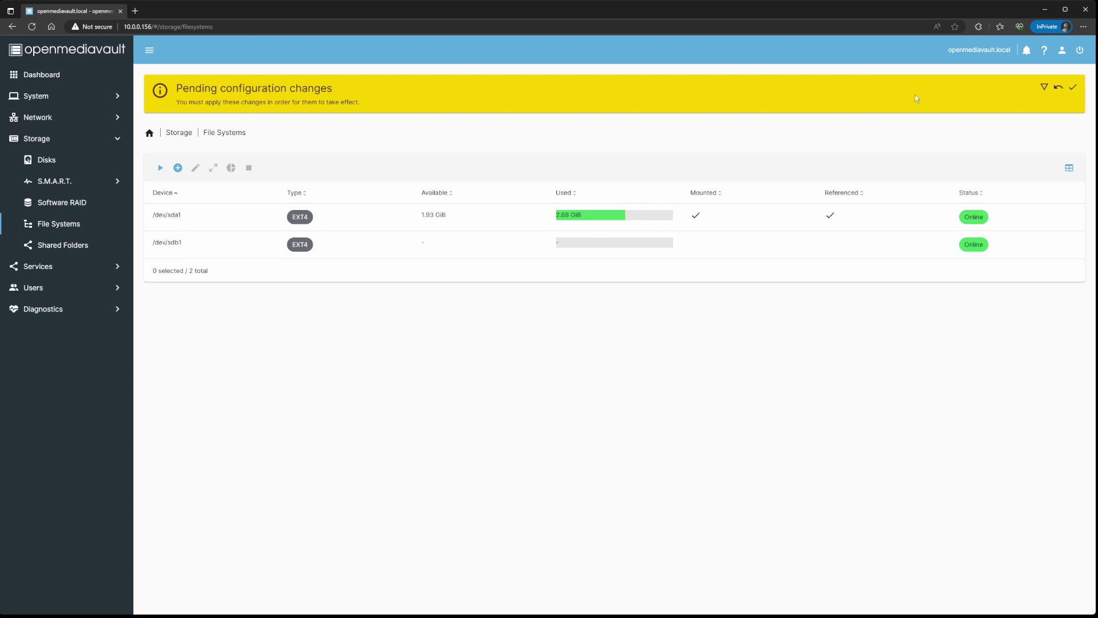
Step: Apply the pending configuration changes and go to the empty Shared Folders list
{"action": "left_click", "coordinate": [1074, 90]}
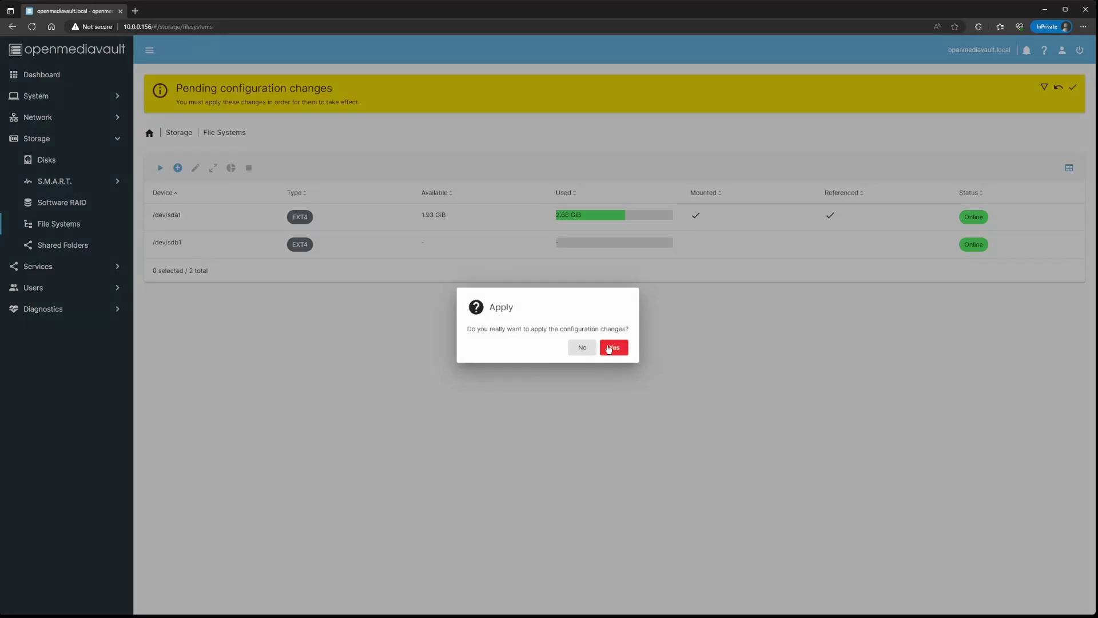
{"action": "left_click", "coordinate": [608, 348]}
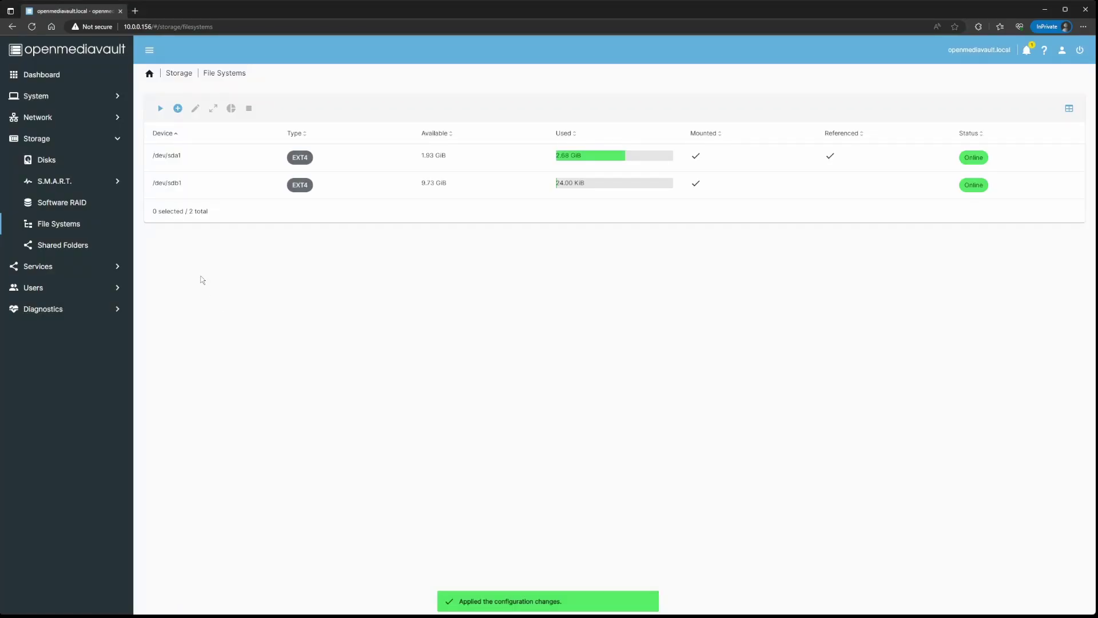
{"action": "left_click", "coordinate": [63, 244]}
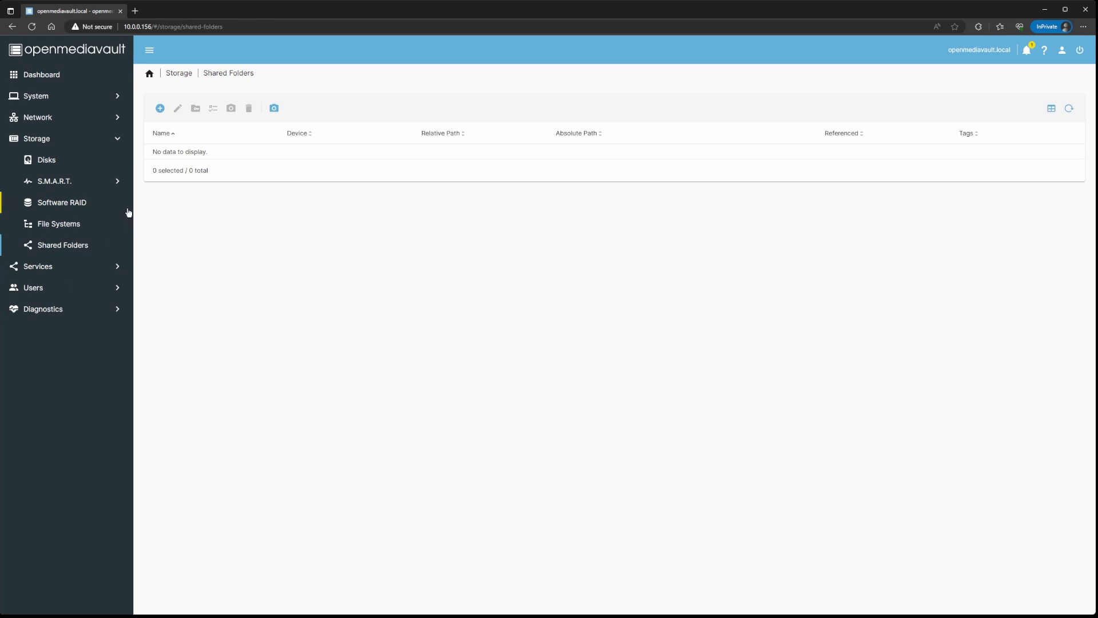
Step: Save a 'docker' shared folder on /dev/sdb1 [Data drive], tagged 'docker files'
{"action": "left_click", "coordinate": [160, 108]}
{"action": "left_click", "coordinate": [181, 110]}
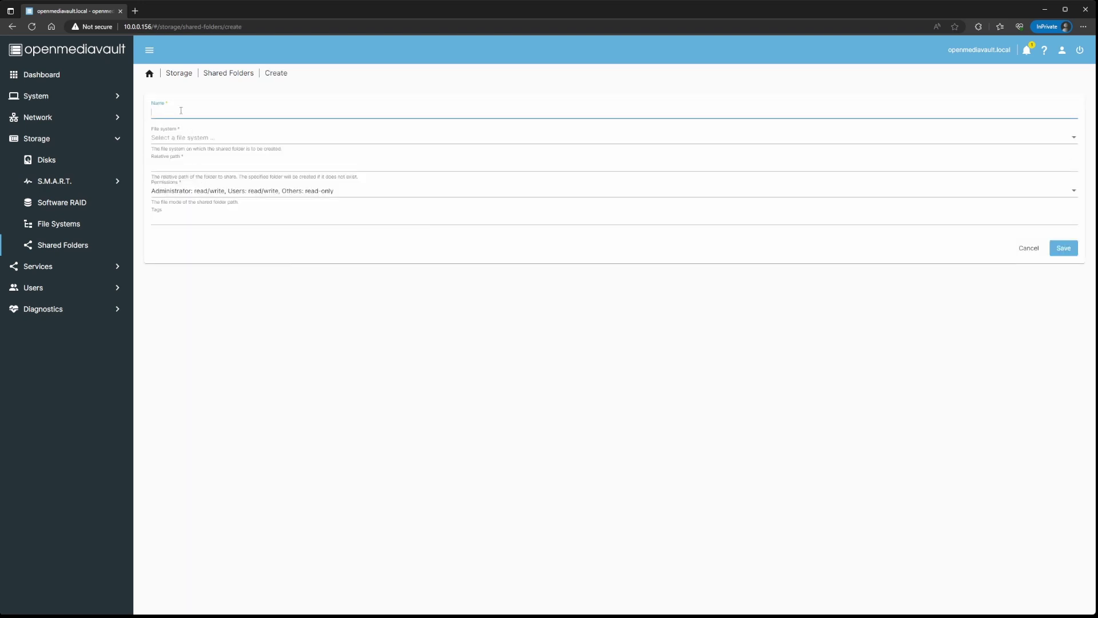
{"action": "type", "text": "docker"}
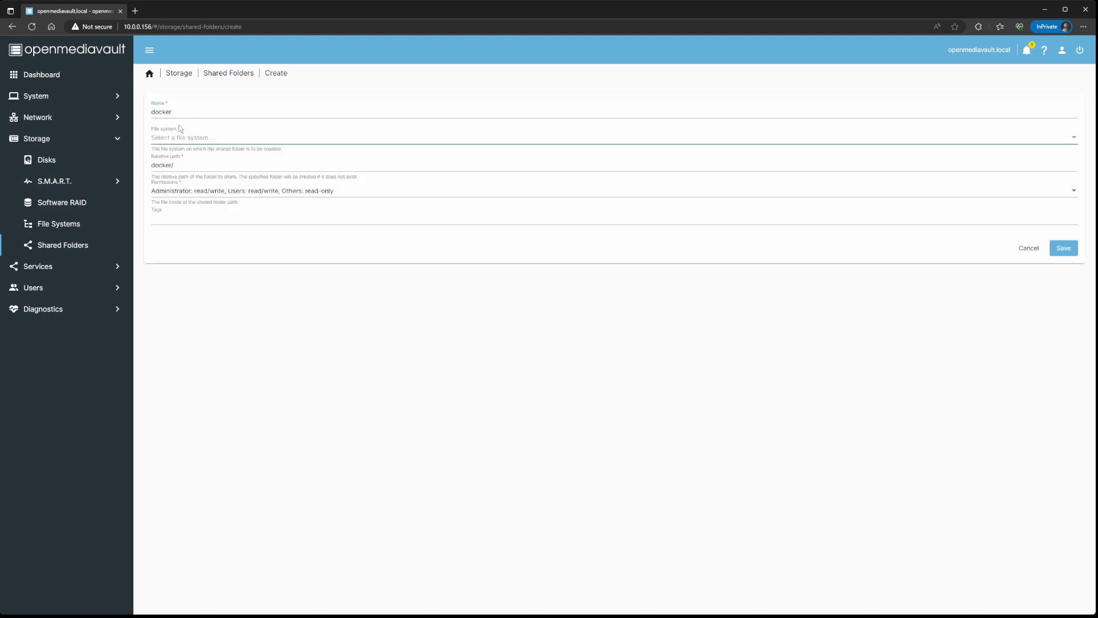
{"action": "left_click", "coordinate": [177, 137]}
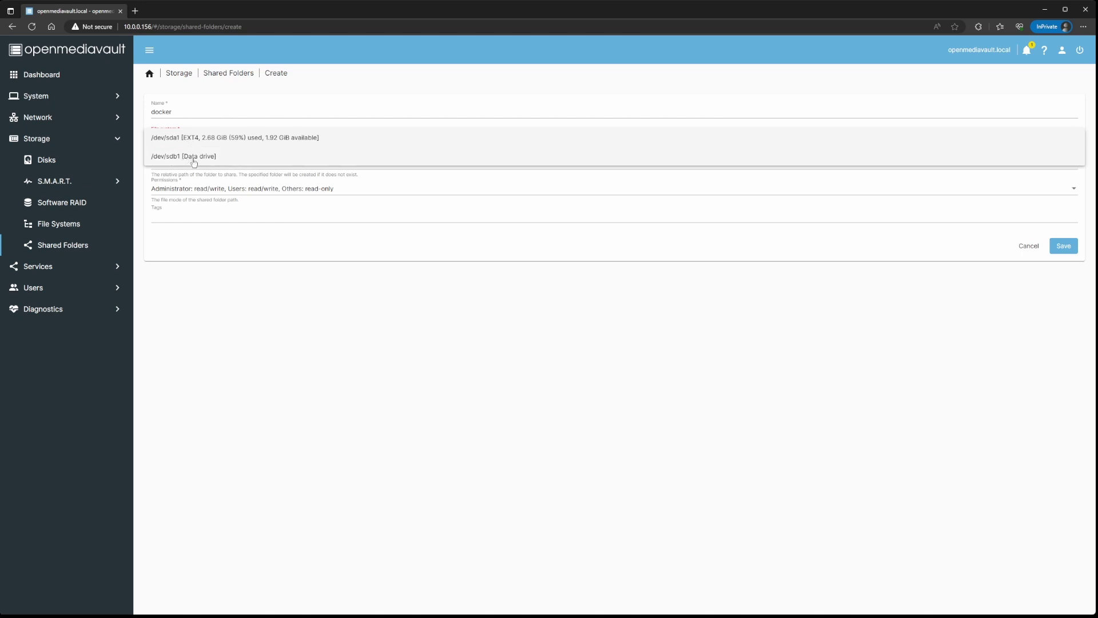
{"action": "left_click", "coordinate": [193, 157]}
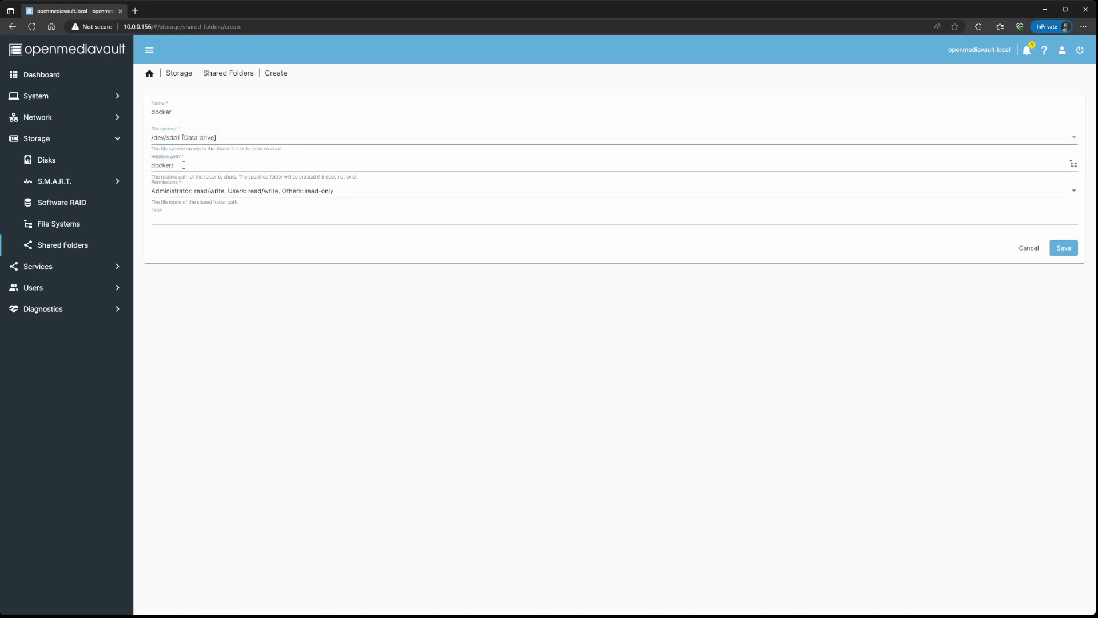
{"action": "left_click", "coordinate": [187, 226]}
{"action": "type", "text": "d"}
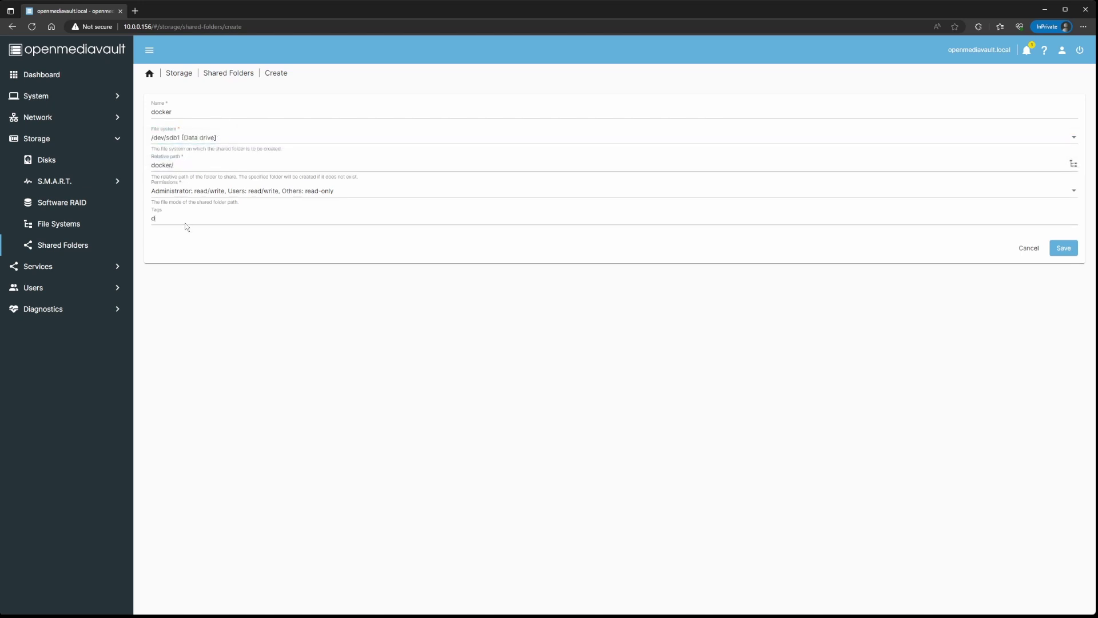
{"action": "type", "text": "ocker files"}
{"action": "left_click", "coordinate": [1062, 255]}
Step: Add an 'appdata' shared folder on /dev/sdb1 Data drive, tagged 'appdata for docker'
{"action": "left_click", "coordinate": [159, 108]}
{"action": "type", "text": "appdata"}
{"action": "left_click", "coordinate": [189, 197]}
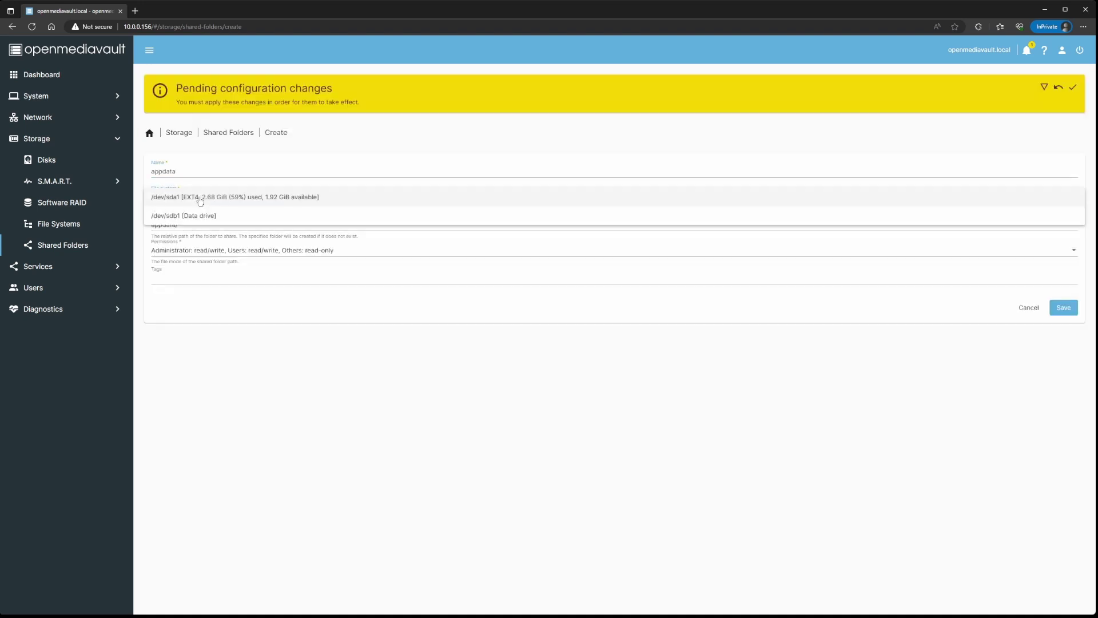
{"action": "left_click", "coordinate": [189, 216]}
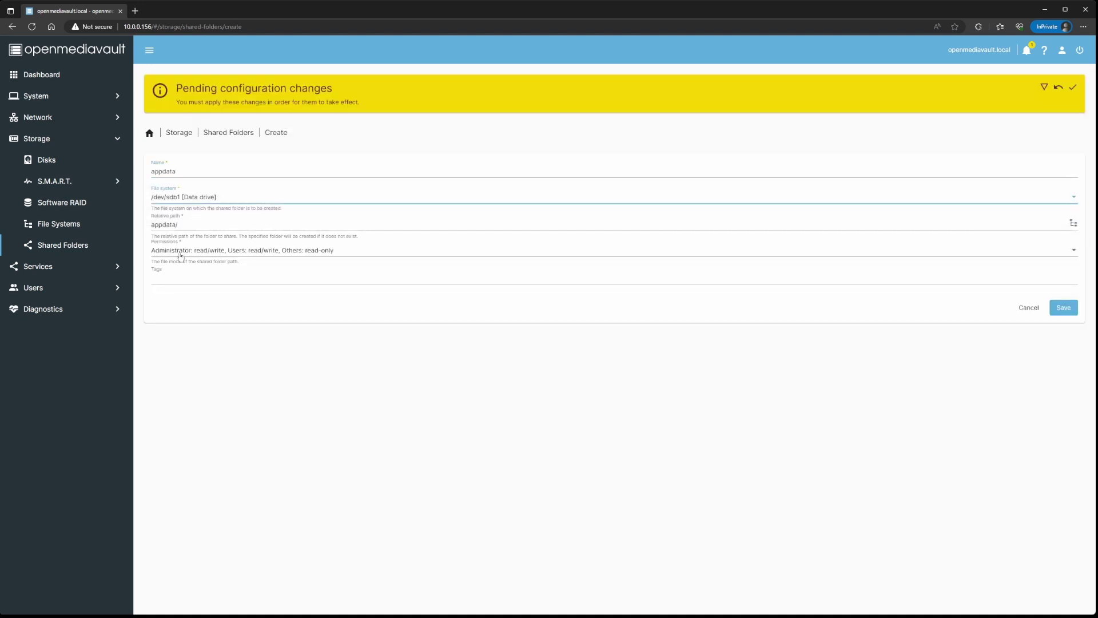
{"action": "left_click", "coordinate": [181, 278]}
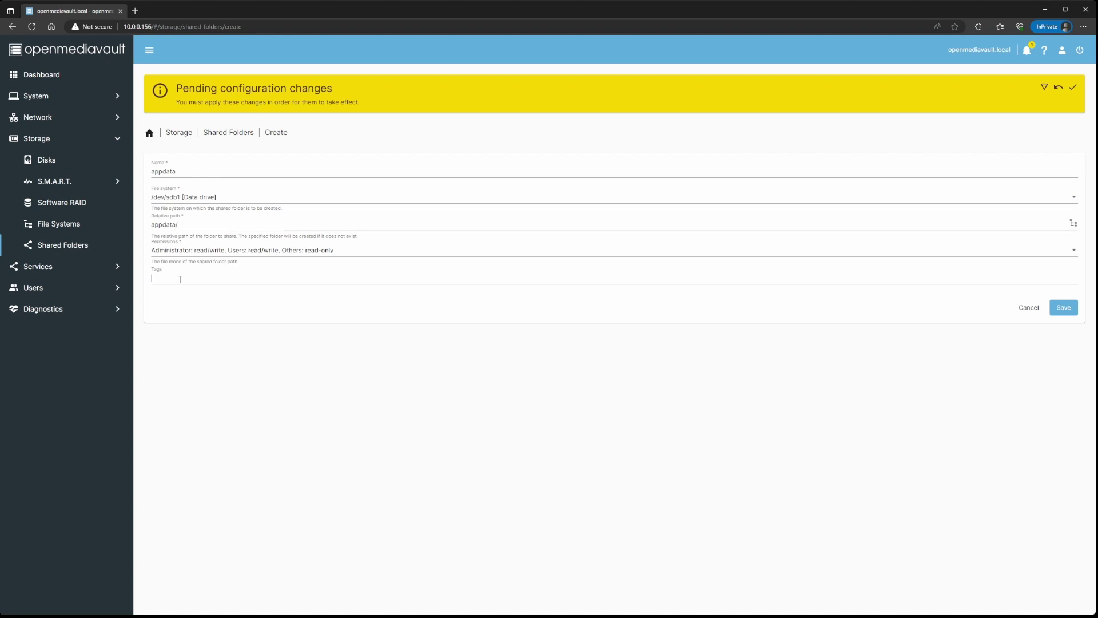
{"action": "type", "text": "appdata"}
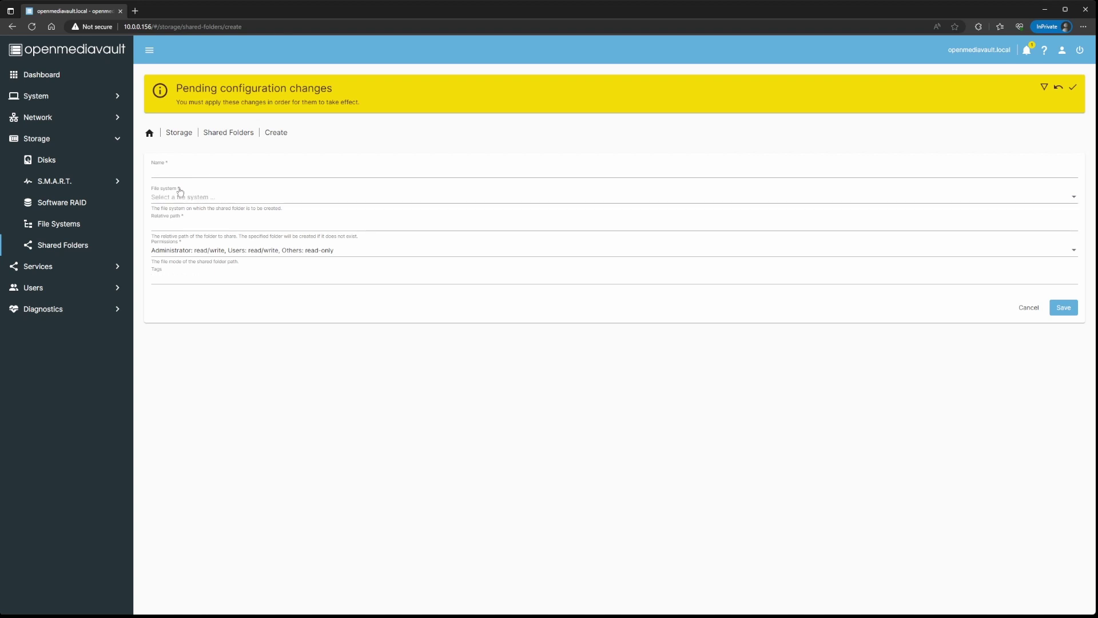
Step: Add a 'compose' shared folder on /dev/sdb1 Data drive, tagged 'compose for docker'
{"action": "left_click", "coordinate": [183, 173]}
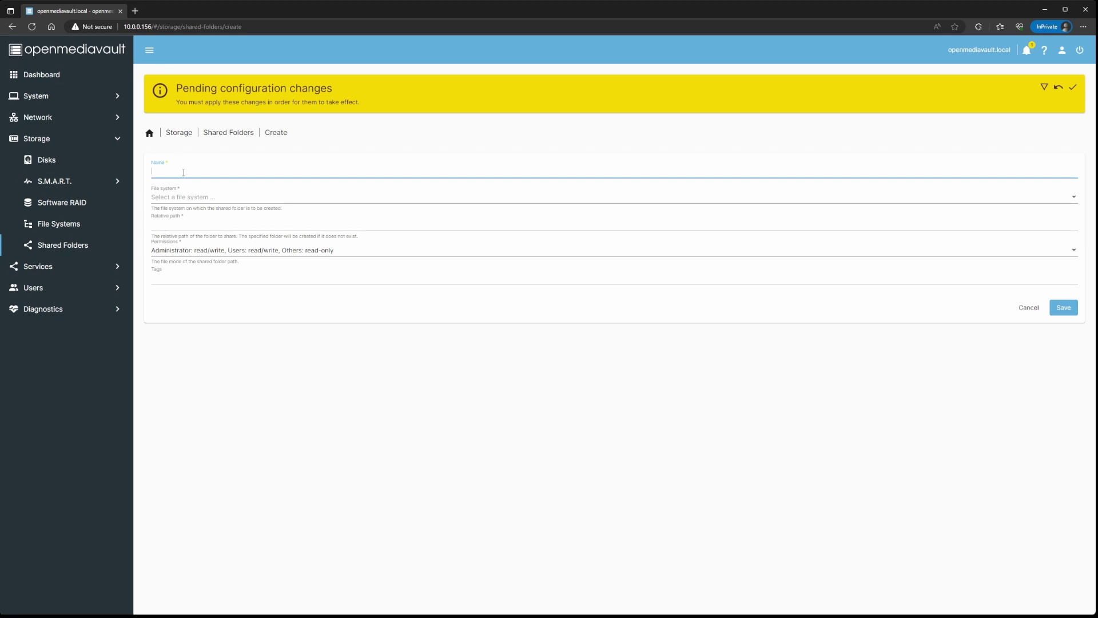
{"action": "type", "text": "compose"}
{"action": "left_click", "coordinate": [177, 201]}
{"action": "left_click", "coordinate": [188, 223]}
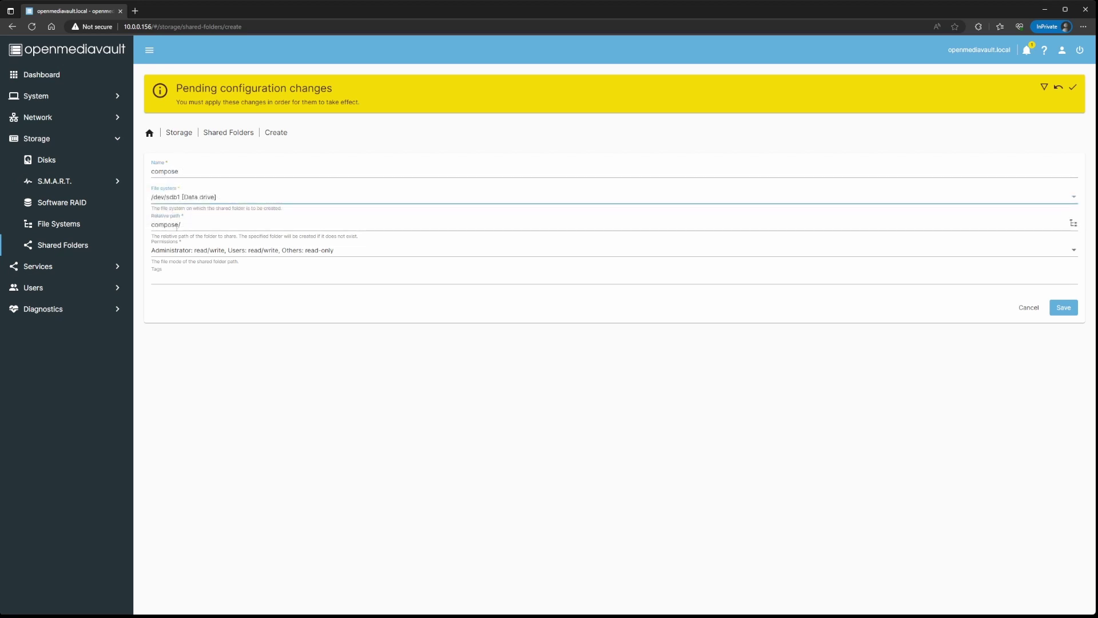
{"action": "left_click", "coordinate": [175, 277]}
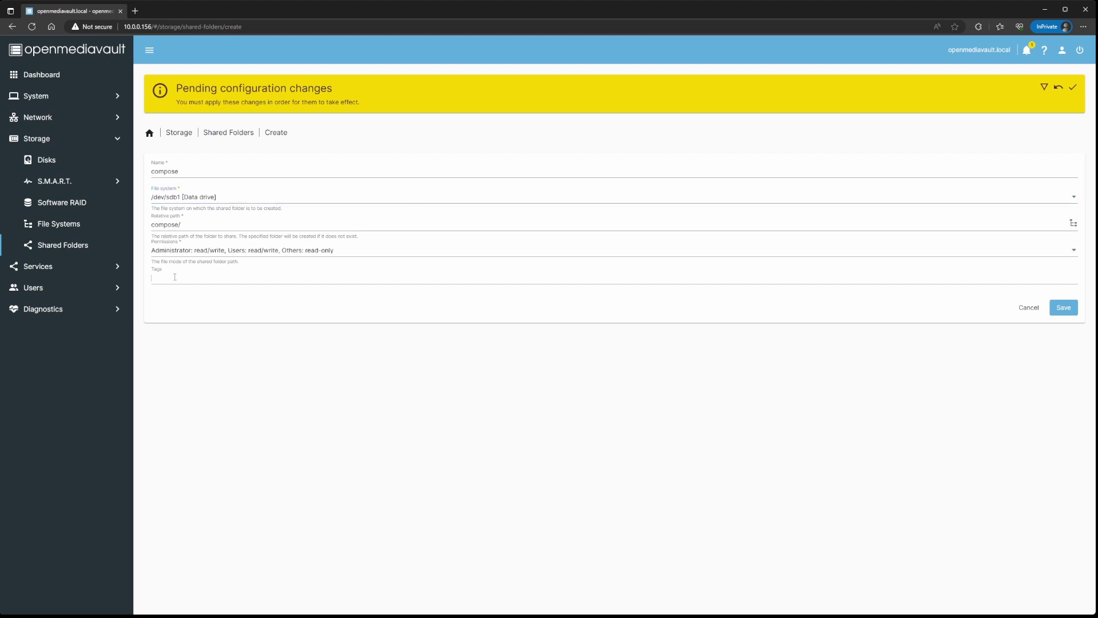
{"action": "type", "text": "compose for "}
{"action": "type", "text": "docker"}
{"action": "left_click", "coordinate": [1057, 313]}
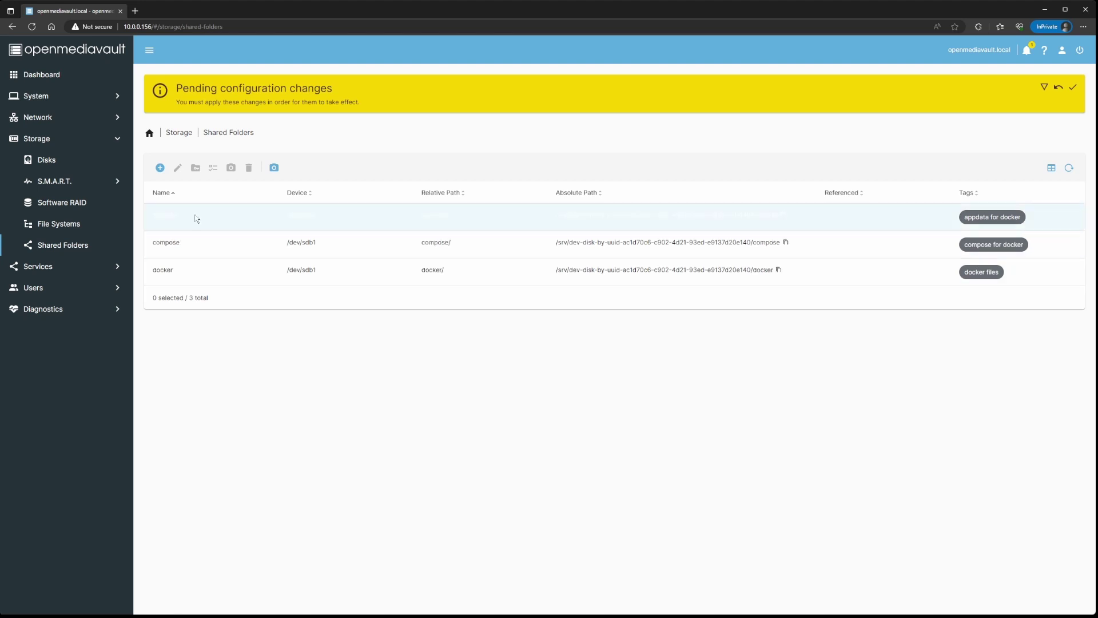
Step: Save a 'Data' shared folder on /dev/sdb1 tagged 'Data for shared drive', then apply all changes
{"action": "left_click", "coordinate": [160, 168]}
{"action": "left_click", "coordinate": [193, 173]}
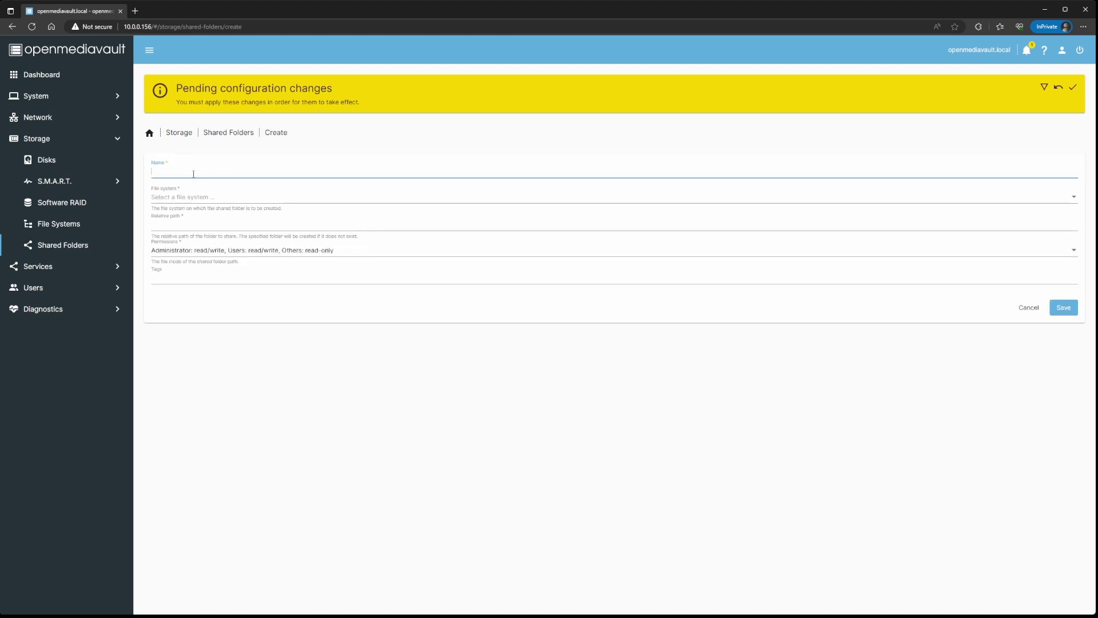
{"action": "type", "text": "Data"}
{"action": "left_click", "coordinate": [189, 197]}
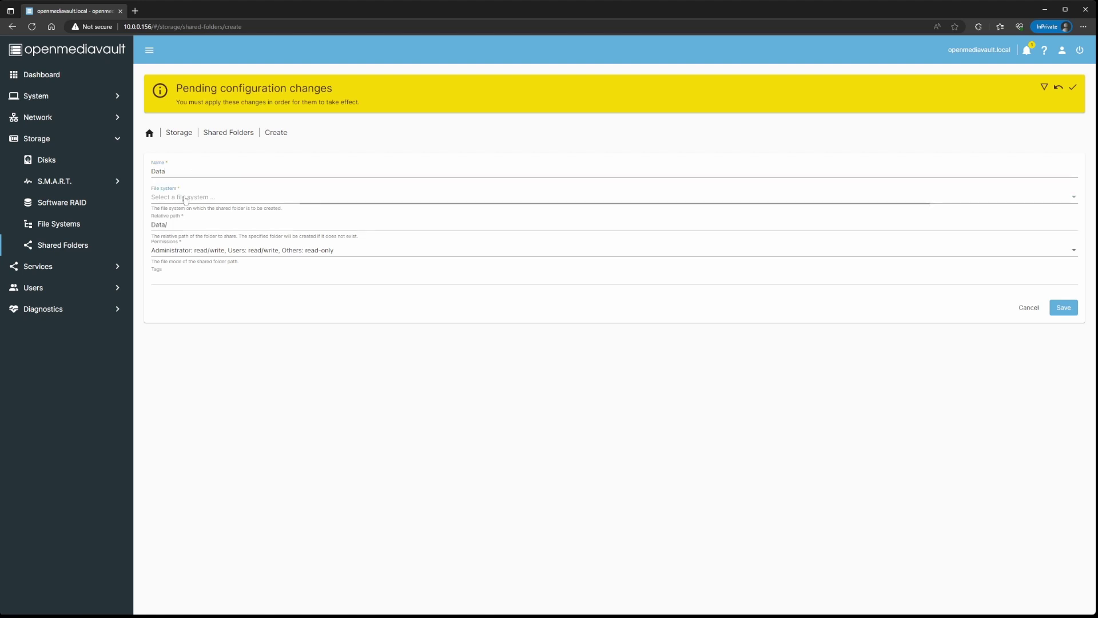
{"action": "left_click", "coordinate": [189, 216]}
{"action": "left_click", "coordinate": [180, 277]}
{"action": "type", "text": "Data for shared drive"}
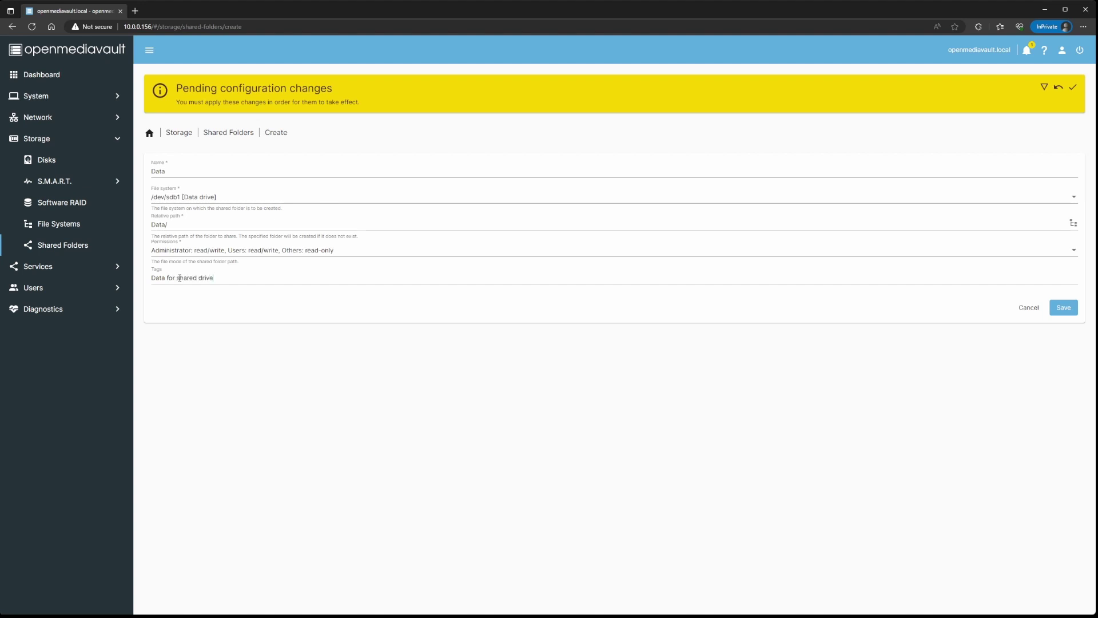
{"action": "key", "text": "Return"}
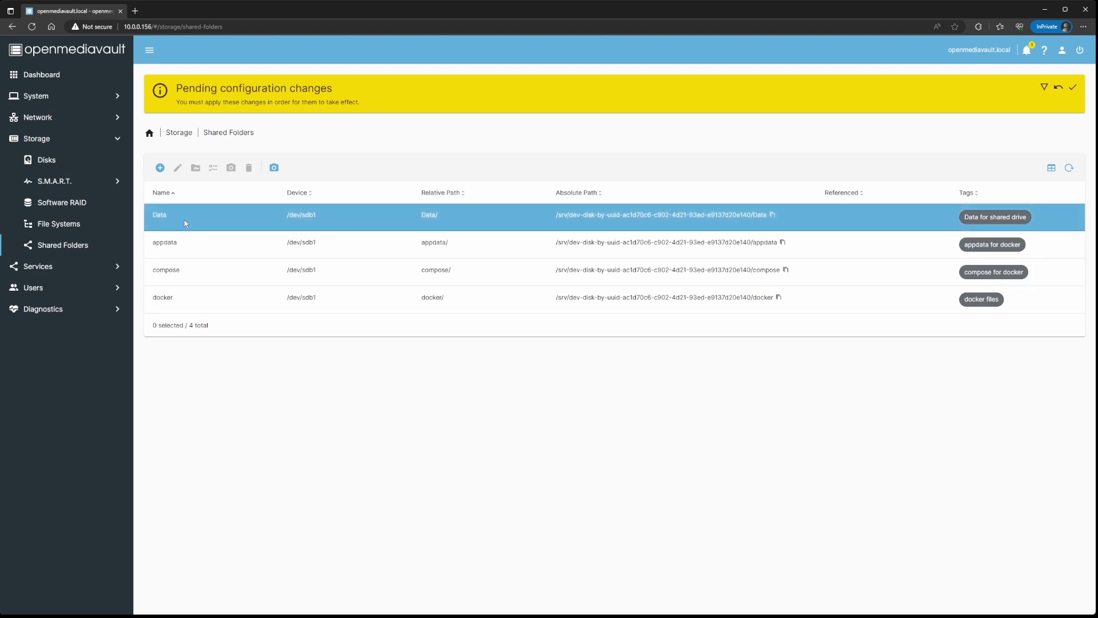
{"action": "left_click", "coordinate": [1073, 87]}
{"action": "left_click", "coordinate": [614, 347]}
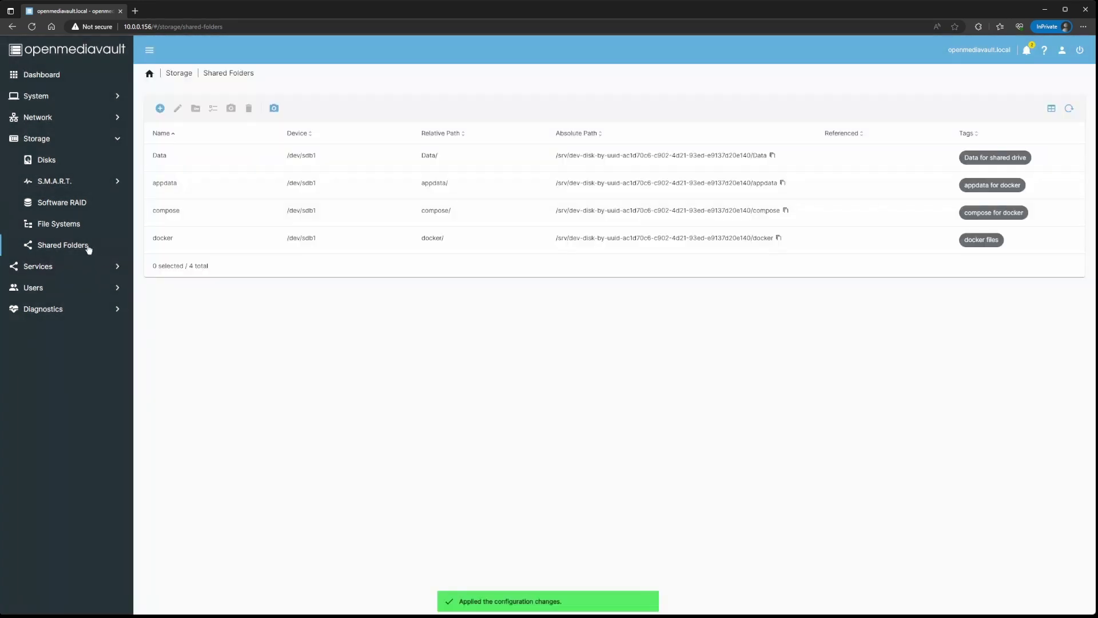
Step: Tick Enabled in the SMB/CIFS settings and save them
{"action": "left_click", "coordinate": [38, 266]}
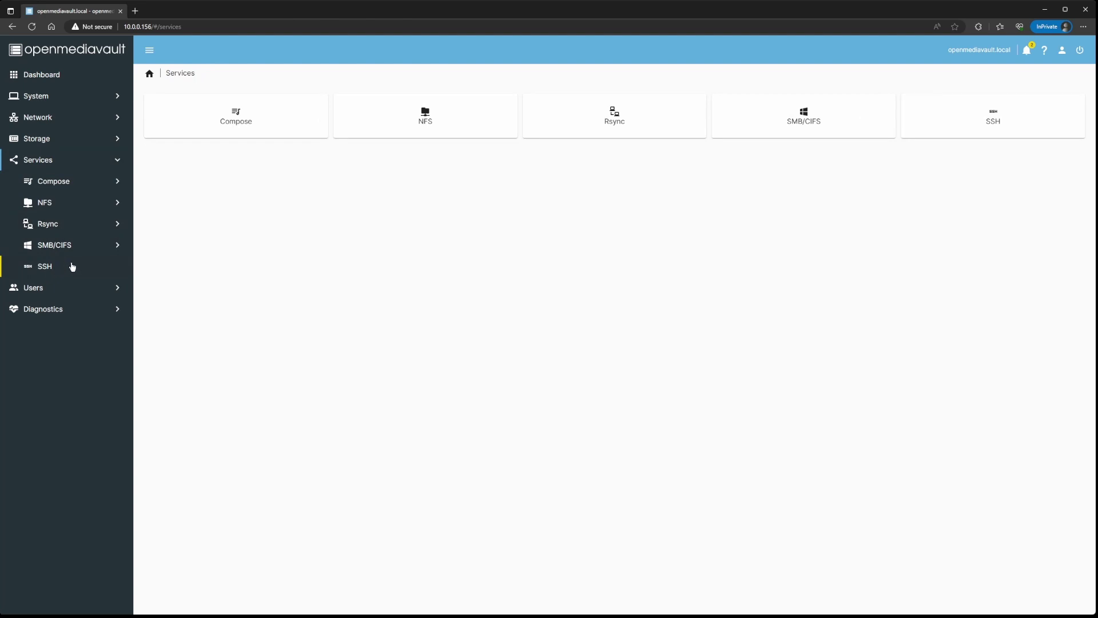
{"action": "left_click", "coordinate": [61, 250]}
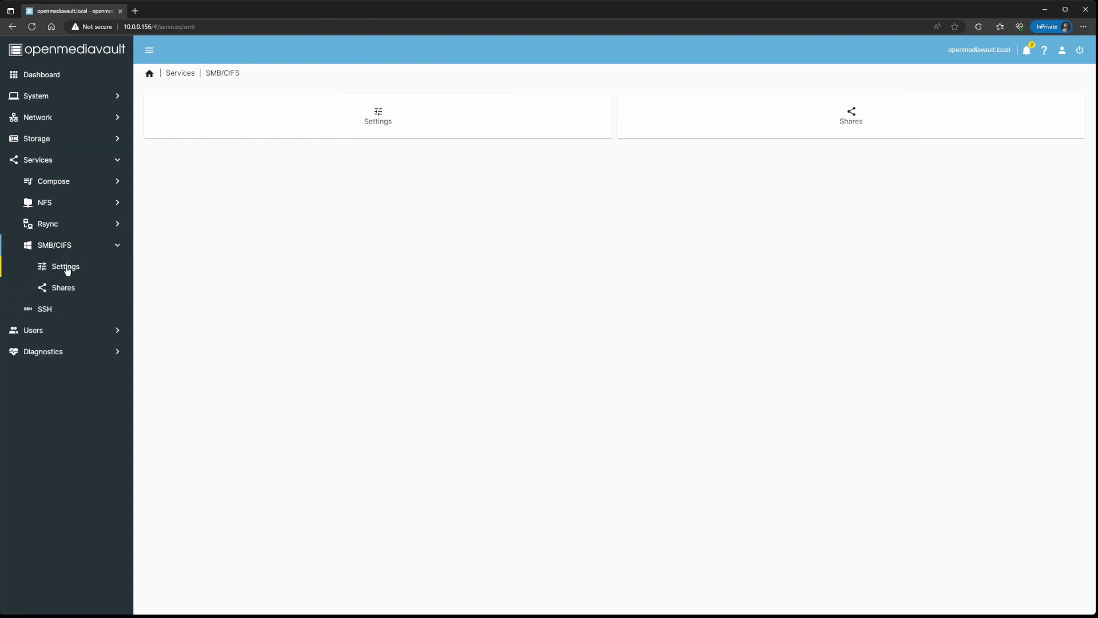
{"action": "left_click", "coordinate": [65, 267]}
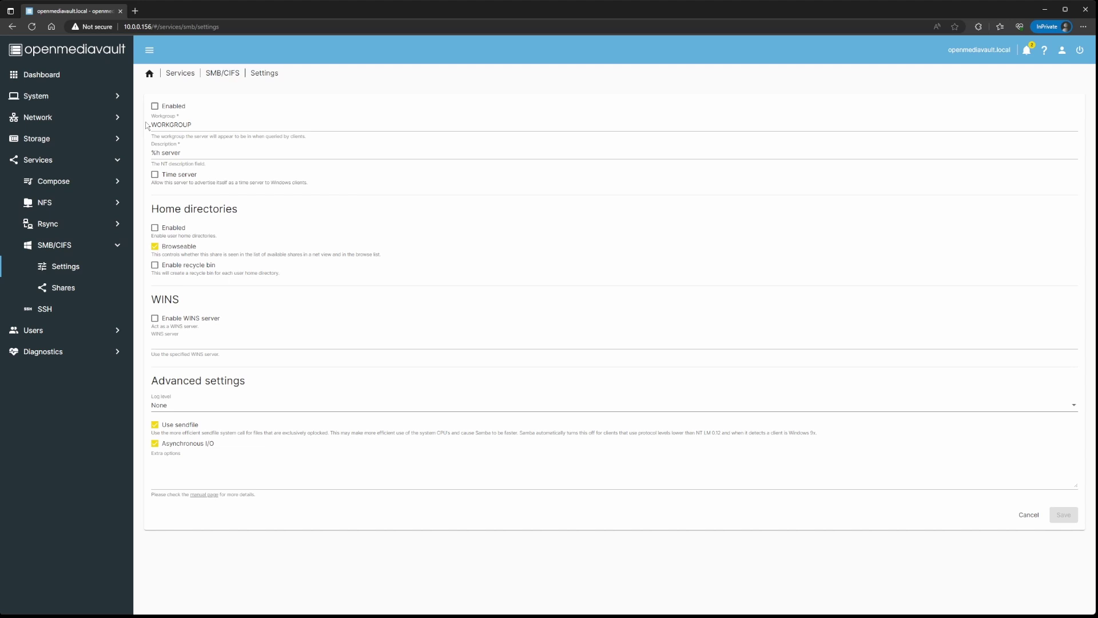
{"action": "left_click", "coordinate": [155, 106]}
{"action": "left_click", "coordinate": [1063, 514]}
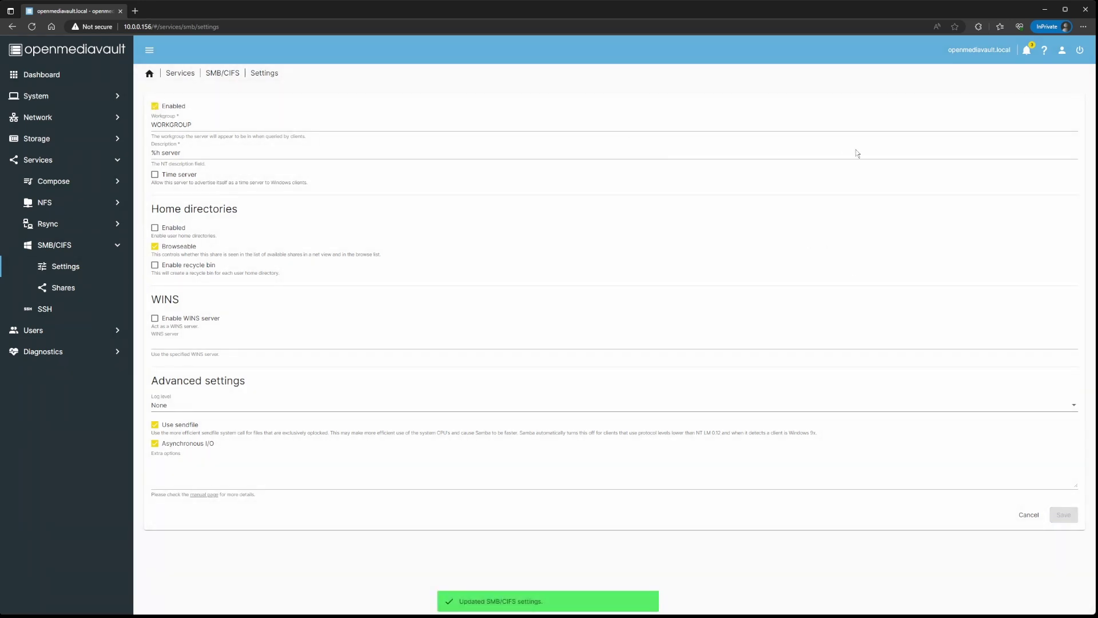
Step: Apply the pending changes and go to the empty SMB Shares list
{"action": "left_click", "coordinate": [1073, 88]}
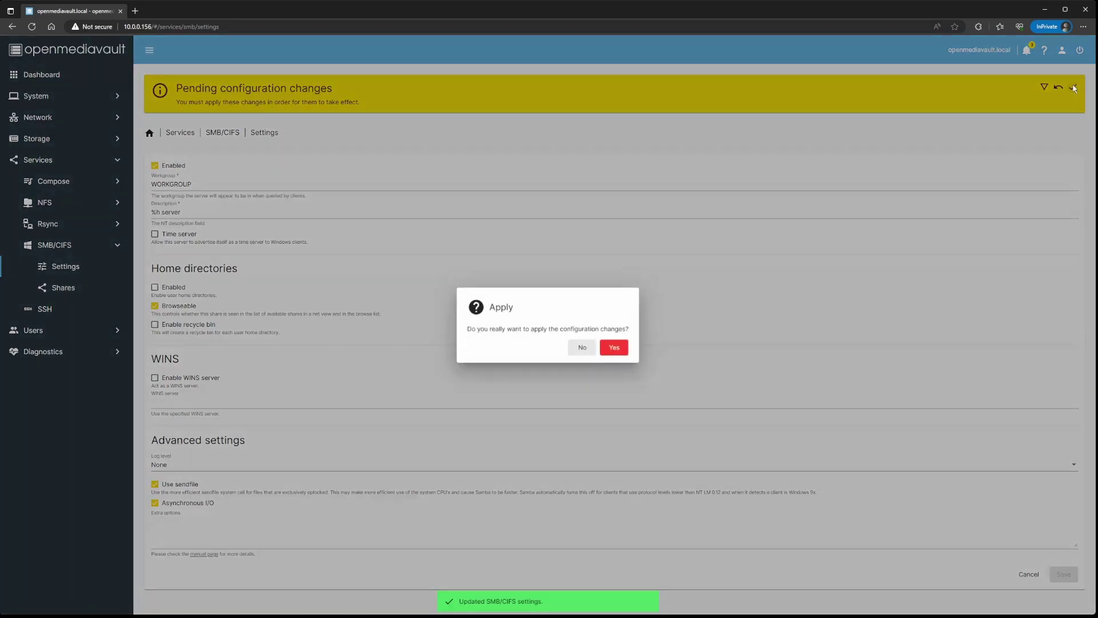
{"action": "left_click", "coordinate": [614, 347]}
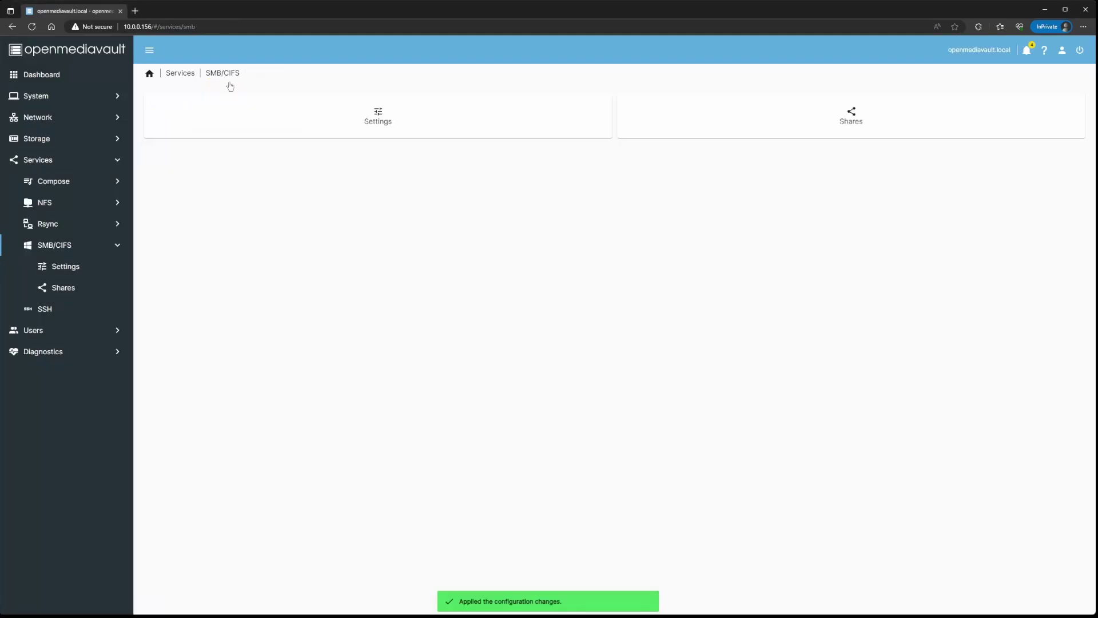
{"action": "left_click", "coordinate": [712, 137]}
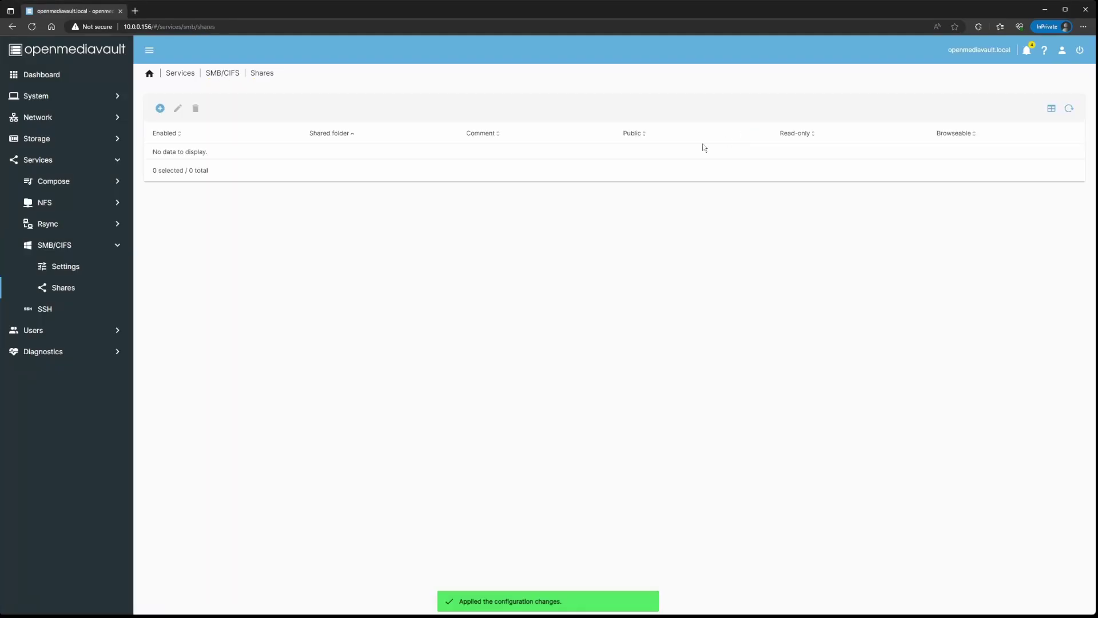
Step: Start a new SMB share of the Data folder with comment 'Data folder for shared drive'
{"action": "left_click", "coordinate": [161, 110]}
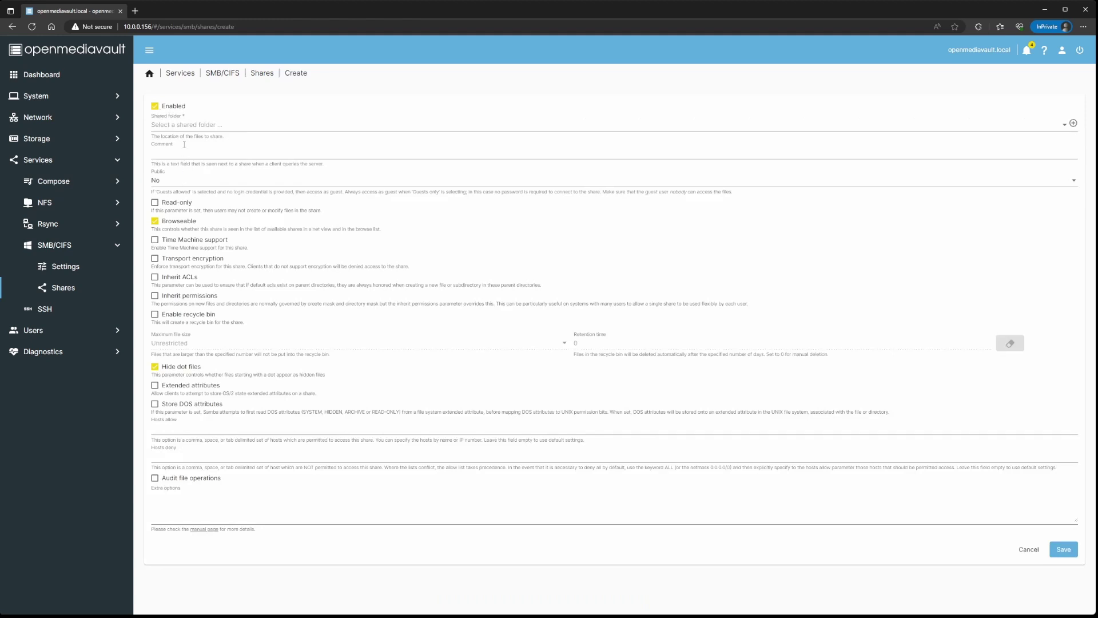
{"action": "left_click", "coordinate": [186, 127]}
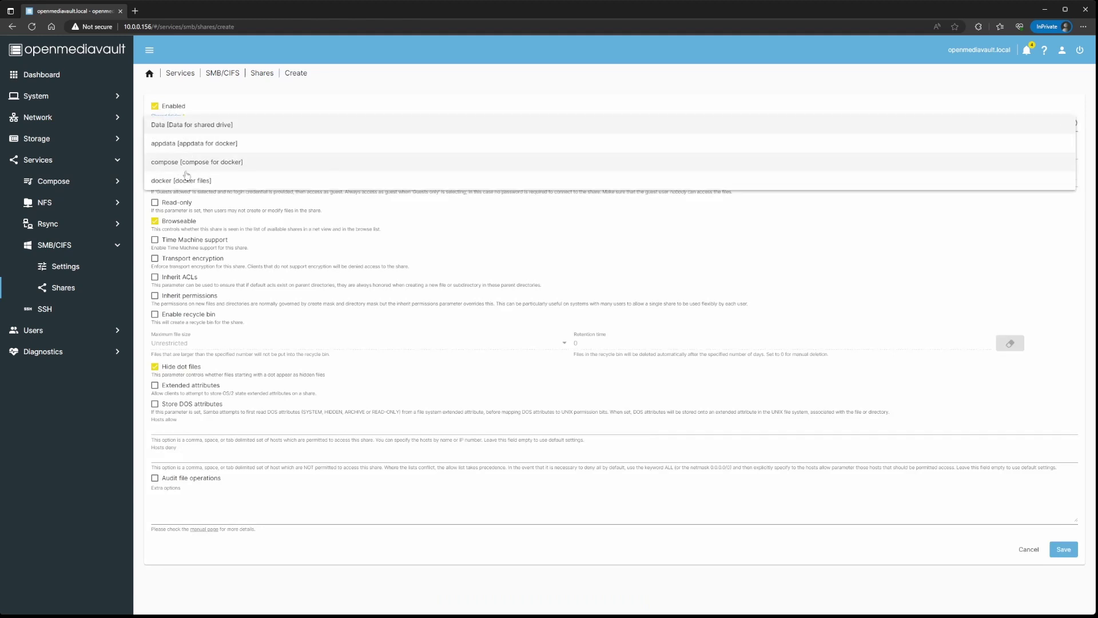
{"action": "left_click", "coordinate": [203, 126]}
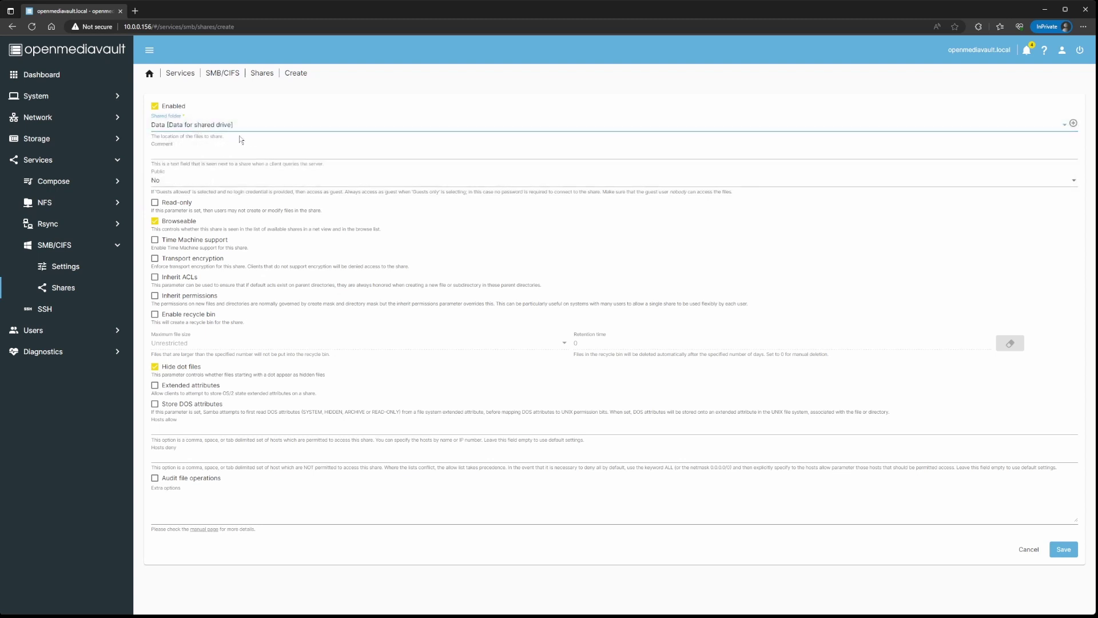
{"action": "left_click", "coordinate": [178, 154]}
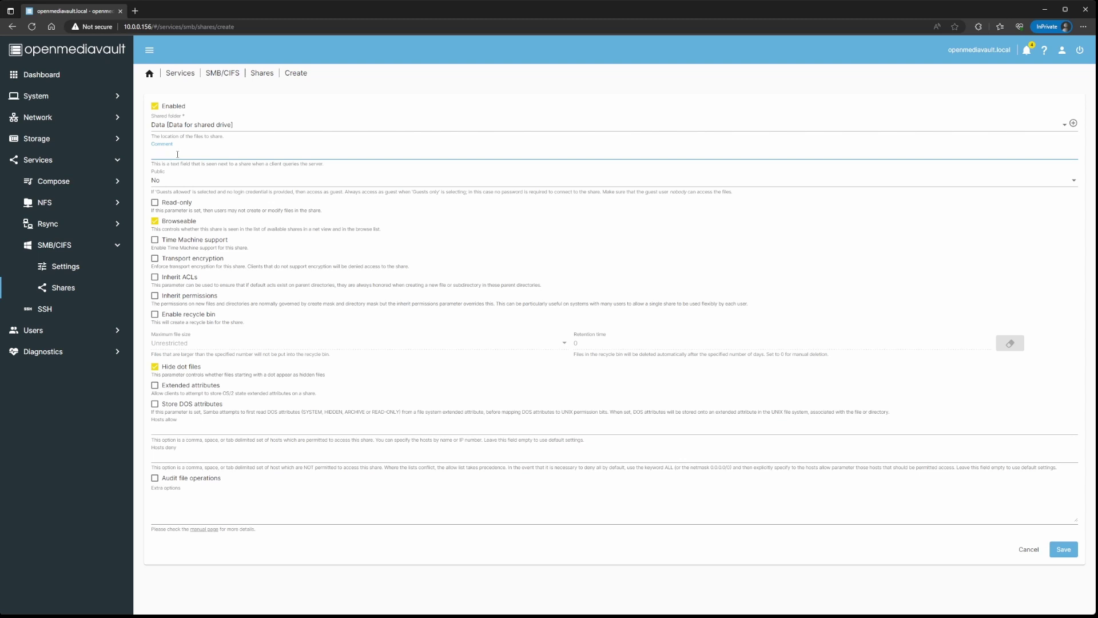
{"action": "type", "text": "Datadriv"}
{"action": "key", "text": "BackSpace"}
{"action": "key", "text": "BackSpace"}
{"action": "type", "text": "folder for shared"}
Step: Set the share's public access to Guests only, save it and apply the changes
{"action": "left_click", "coordinate": [172, 180]}
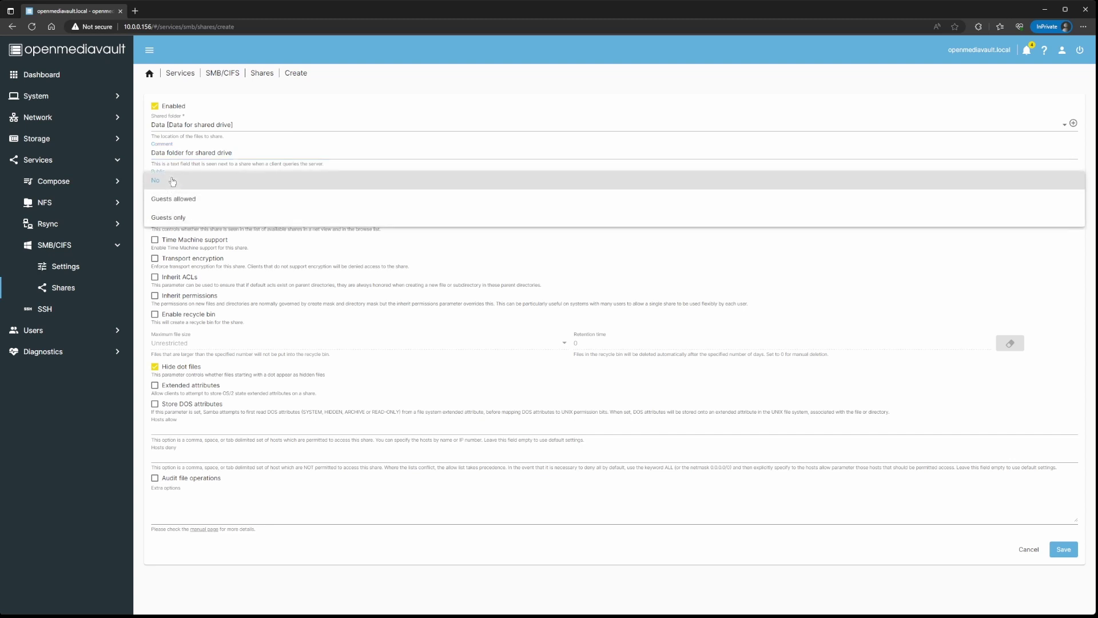
{"action": "left_click", "coordinate": [175, 218]}
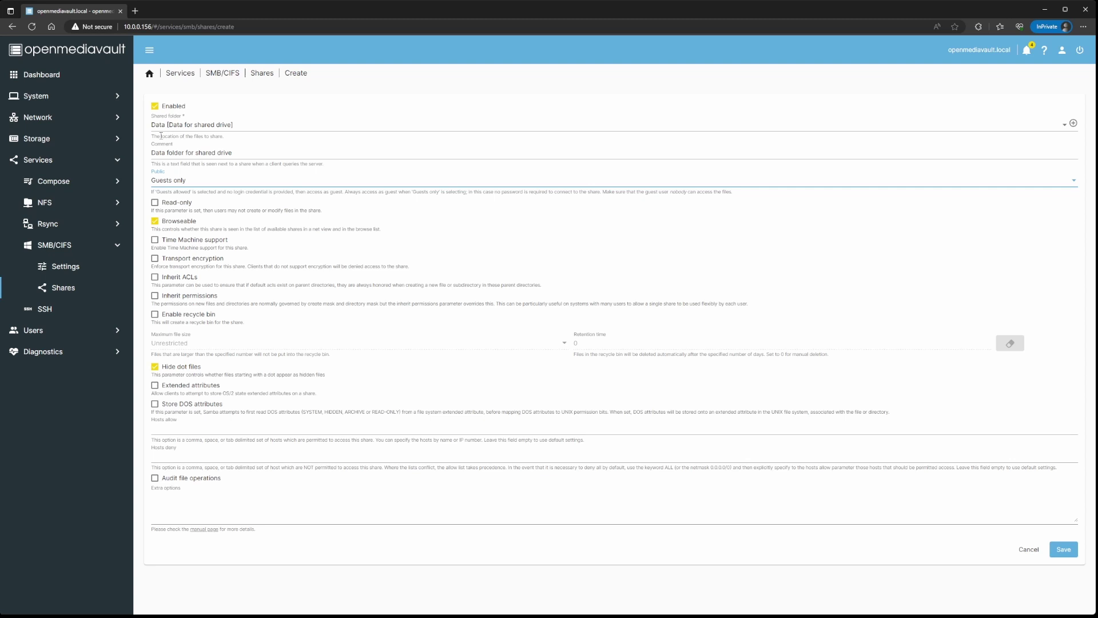
{"action": "left_click", "coordinate": [188, 183]}
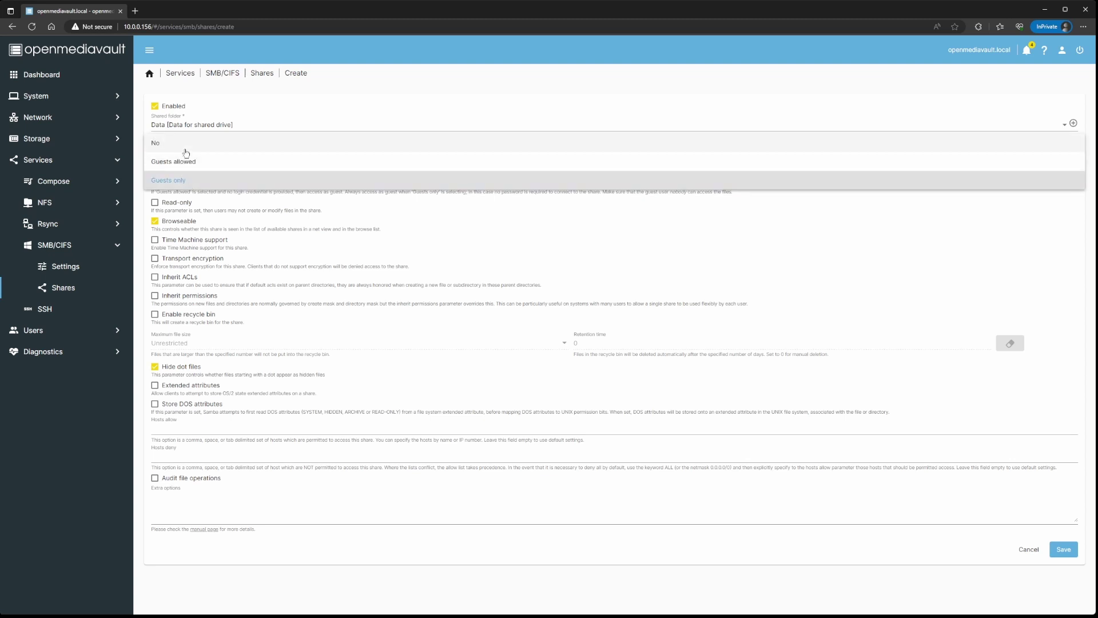
{"action": "left_click", "coordinate": [200, 184]}
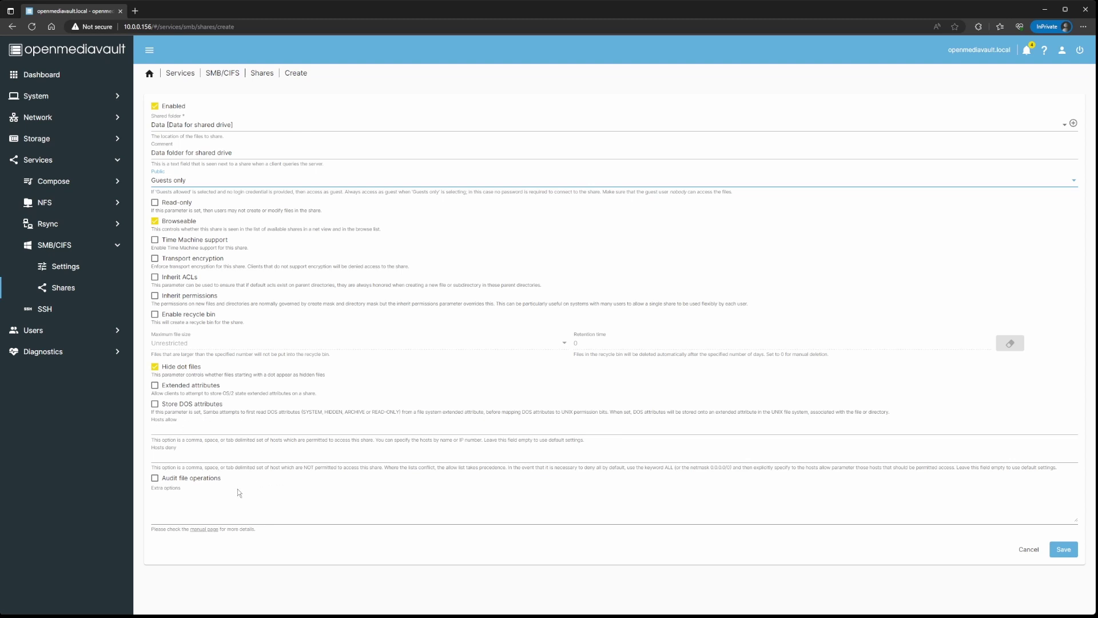
{"action": "left_click", "coordinate": [1063, 549]}
{"action": "left_click", "coordinate": [1073, 86]}
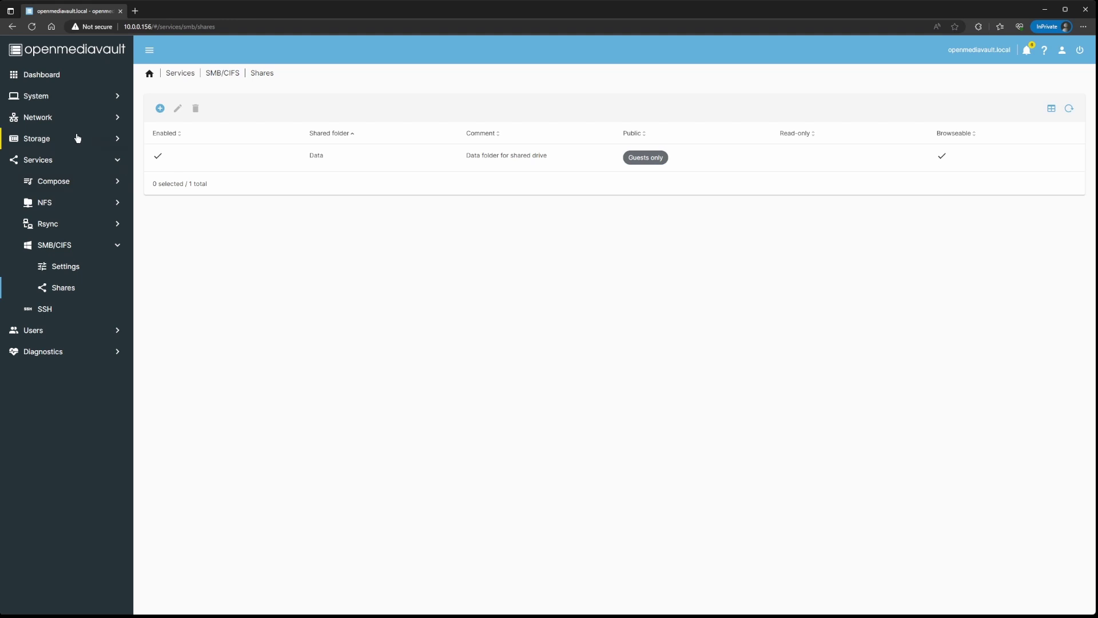
Step: In the Data shared folder's access control list, give Others Read/Write/Execute and save
{"action": "left_click", "coordinate": [63, 161]}
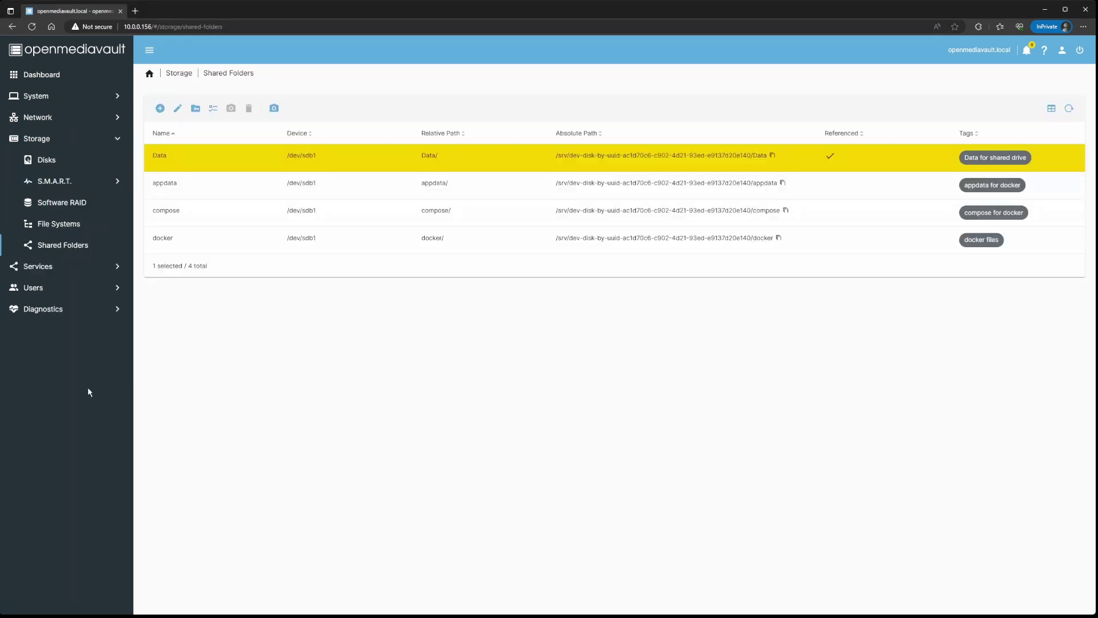
{"action": "left_click", "coordinate": [39, 140]}
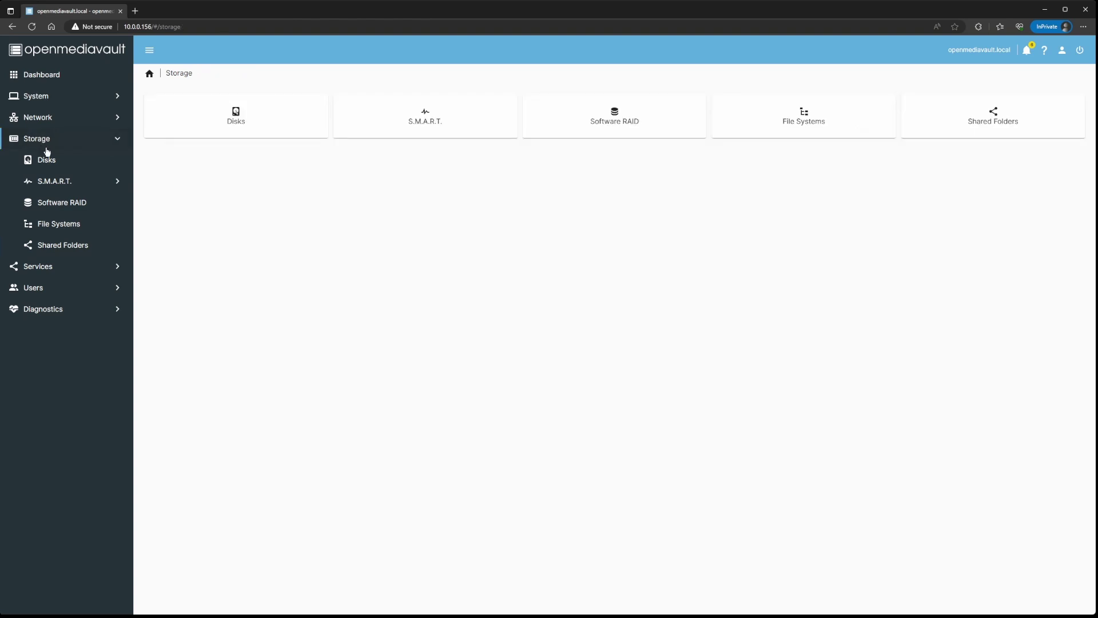
{"action": "left_click", "coordinate": [51, 245]}
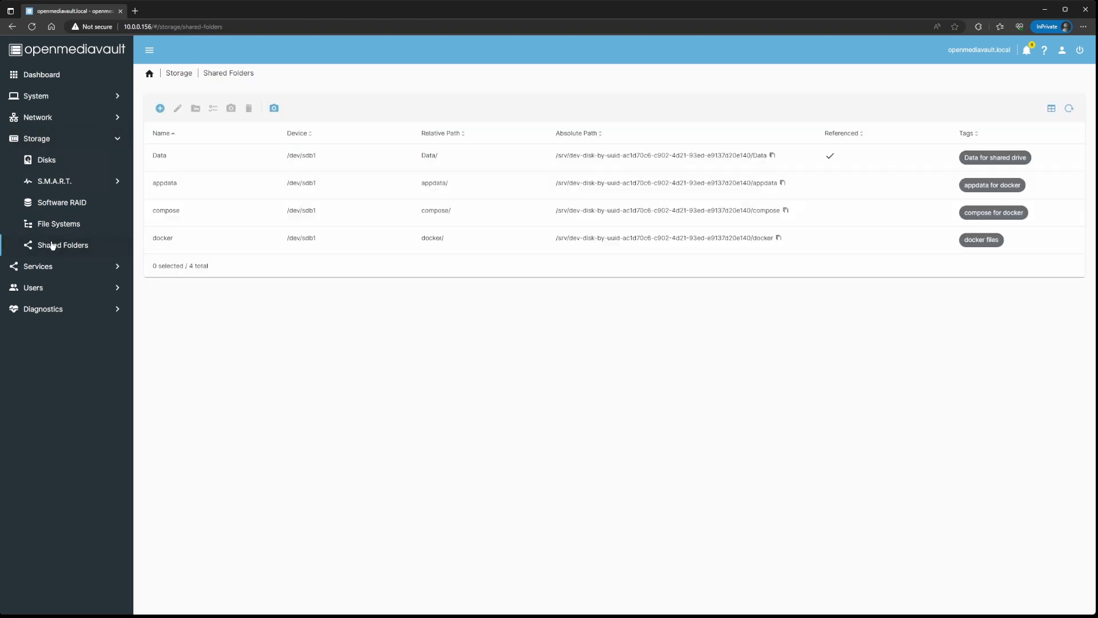
{"action": "left_click", "coordinate": [205, 160]}
{"action": "left_click", "coordinate": [212, 108]}
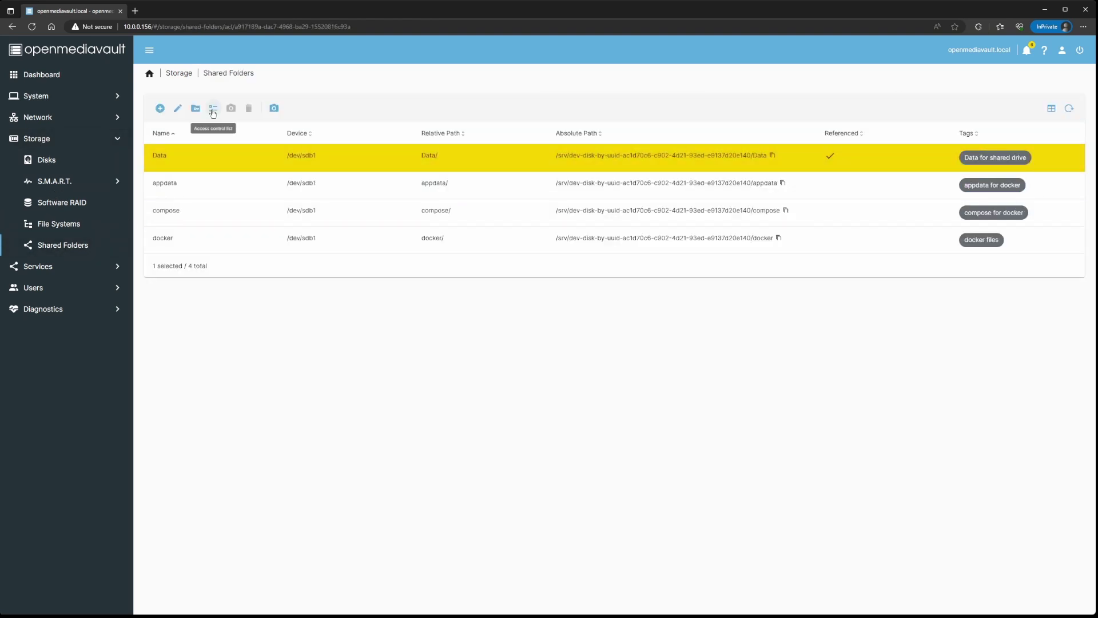
{"action": "left_click", "coordinate": [197, 490]}
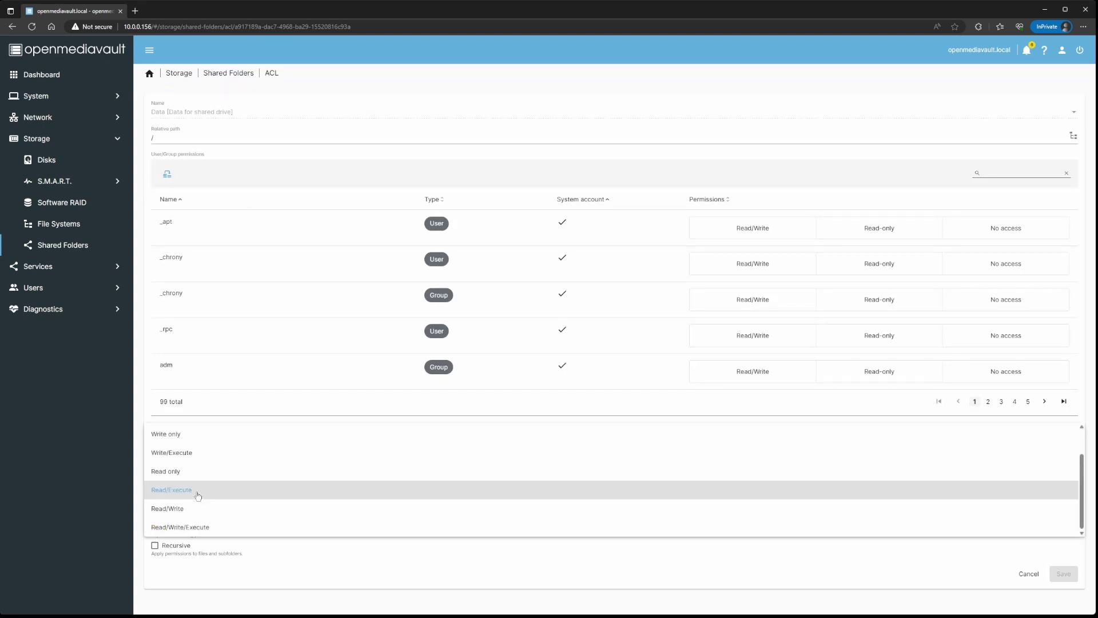
{"action": "left_click", "coordinate": [187, 527]}
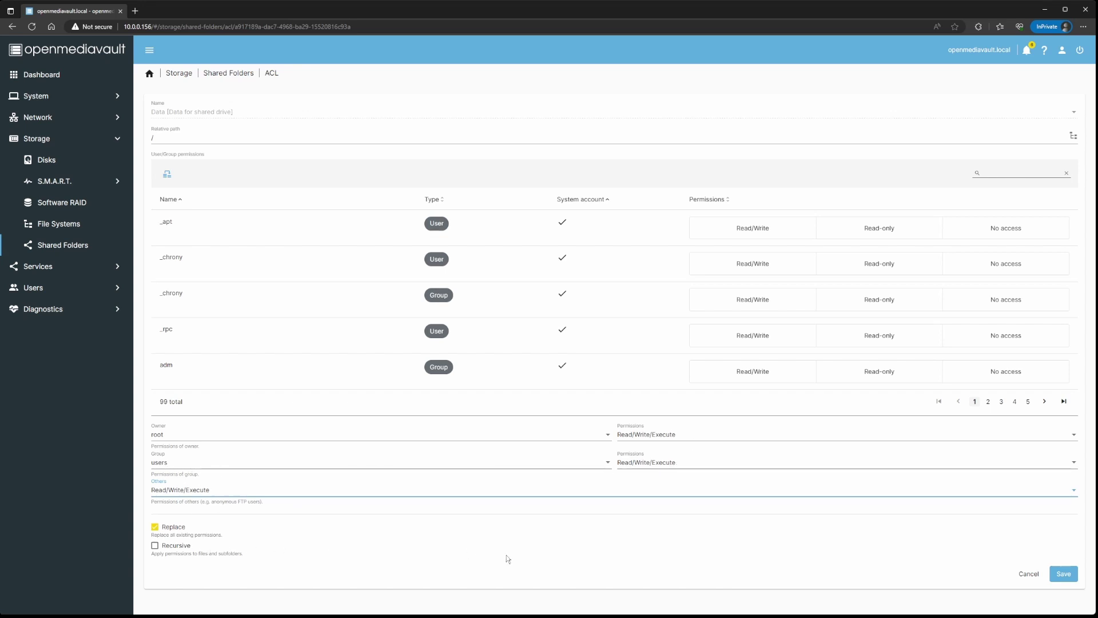
{"action": "left_click", "coordinate": [721, 557]}
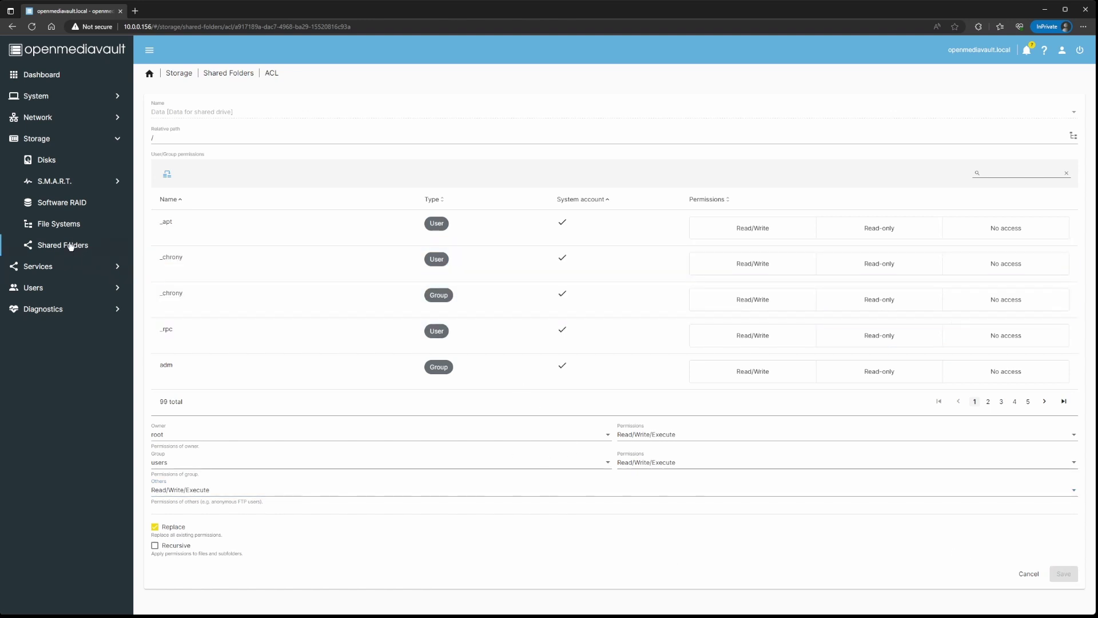
Step: Copy the docker, compose and appdata absolute paths from the Shared Folders list
{"action": "left_click", "coordinate": [56, 244]}
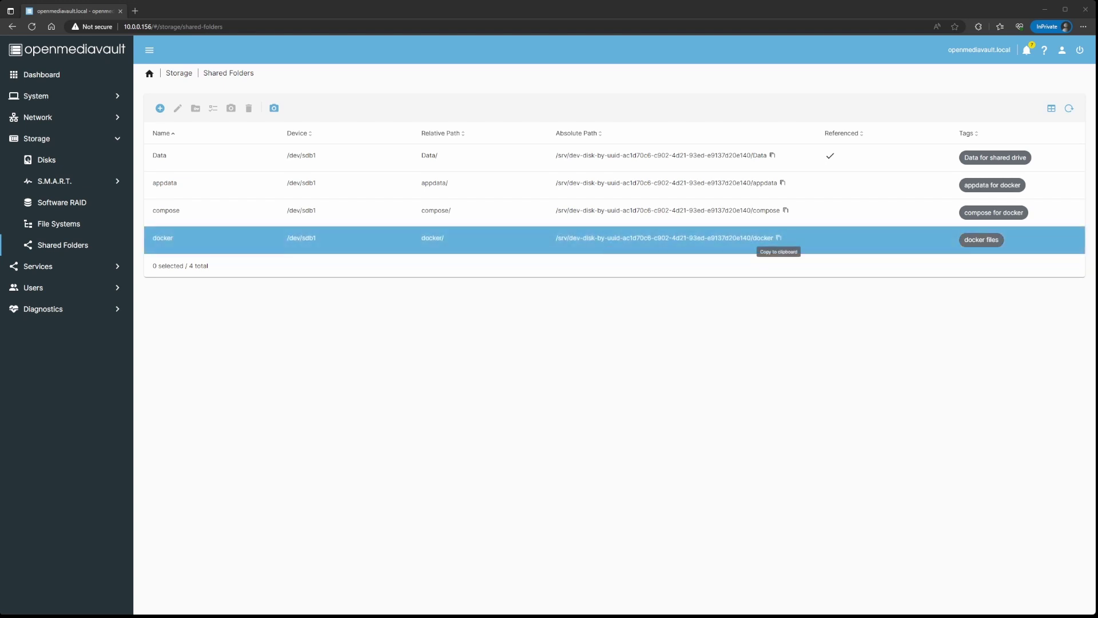
{"action": "left_click", "coordinate": [779, 238]}
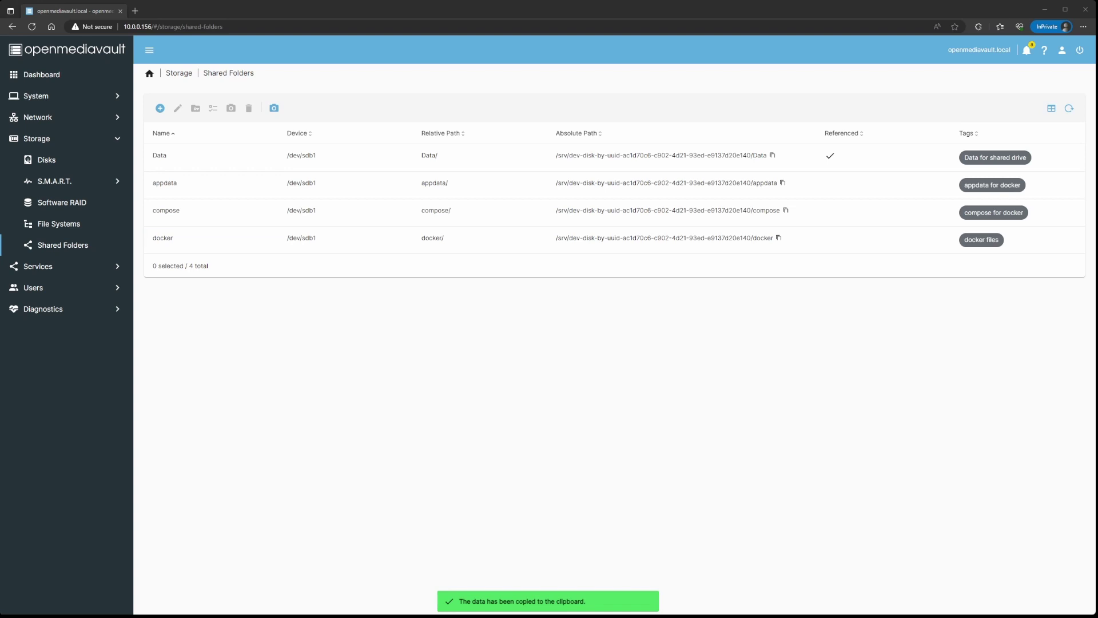
{"action": "left_click", "coordinate": [785, 210]}
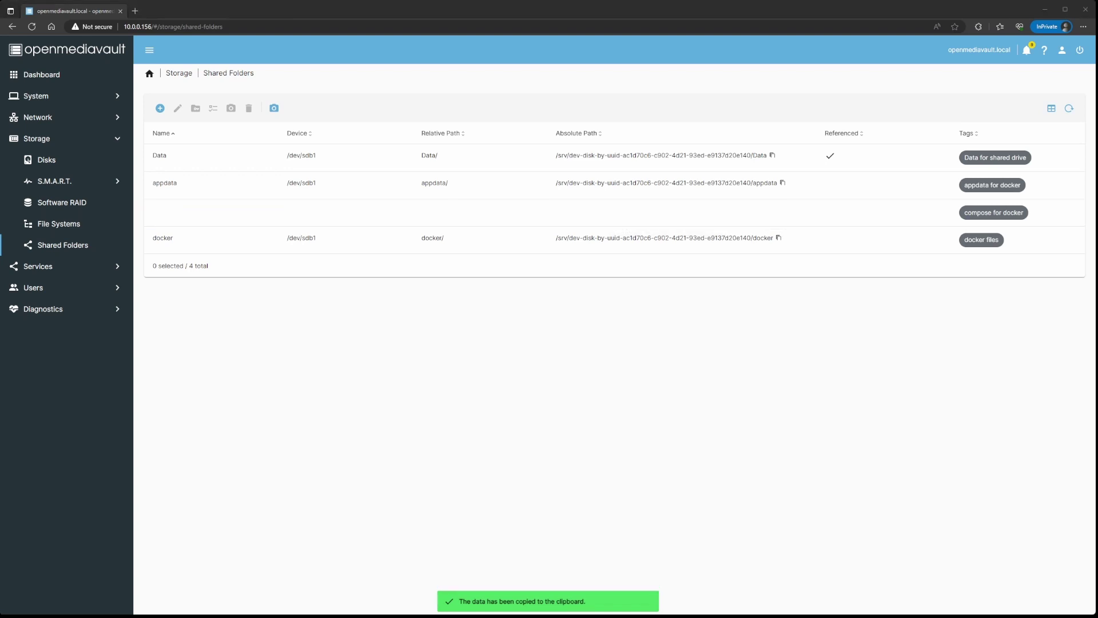
{"action": "left_click", "coordinate": [783, 182]}
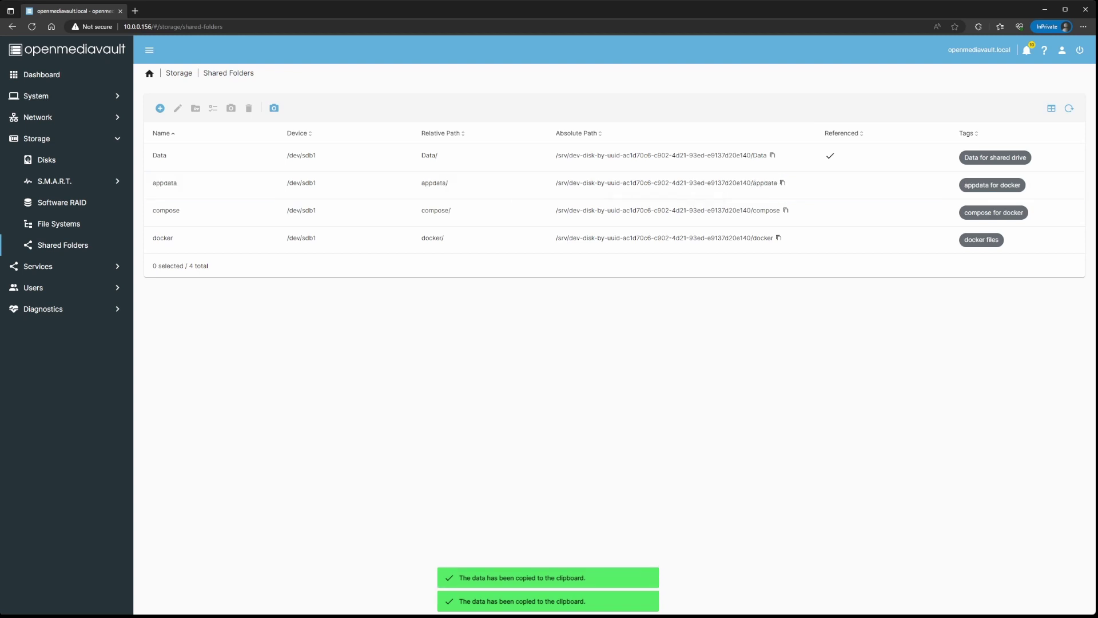